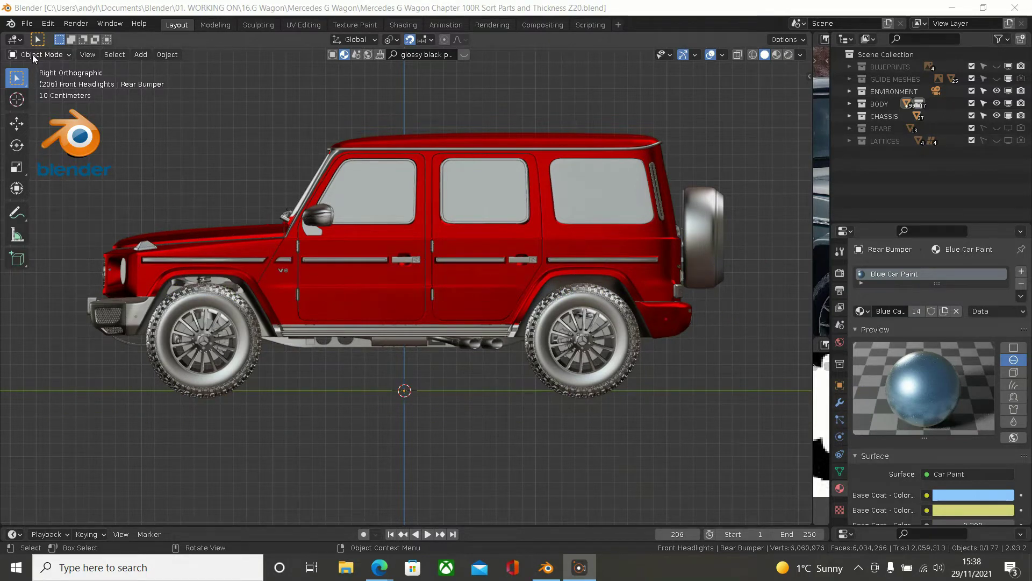
# Show the File menu's file operations over the red G Wagon scene
pyautogui.click(31, 28)
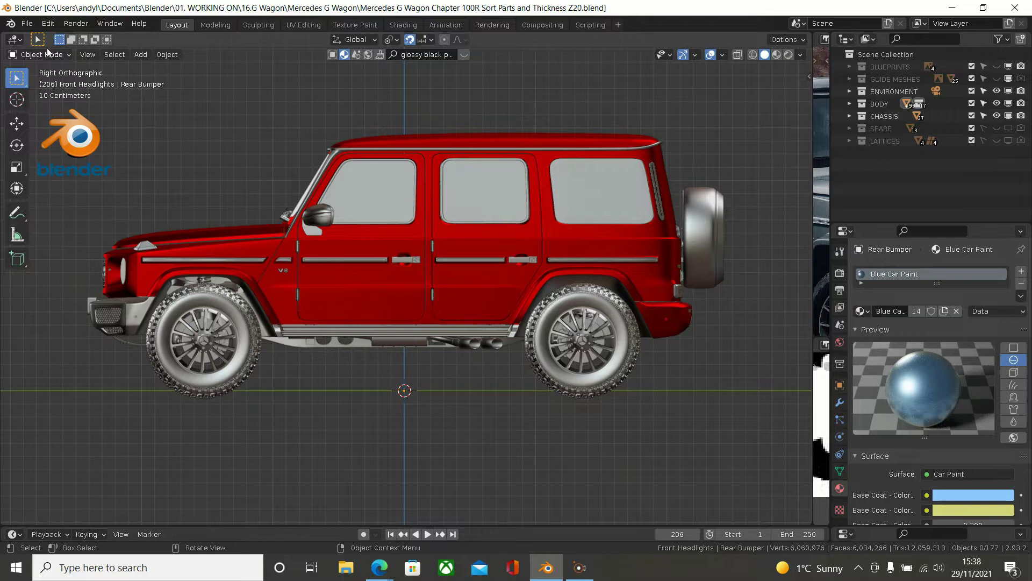
# Start File > Append and pick the Studio Render P blend in 05. FINISHED > 02.Corvette Stingray
pyautogui.click(27, 24)
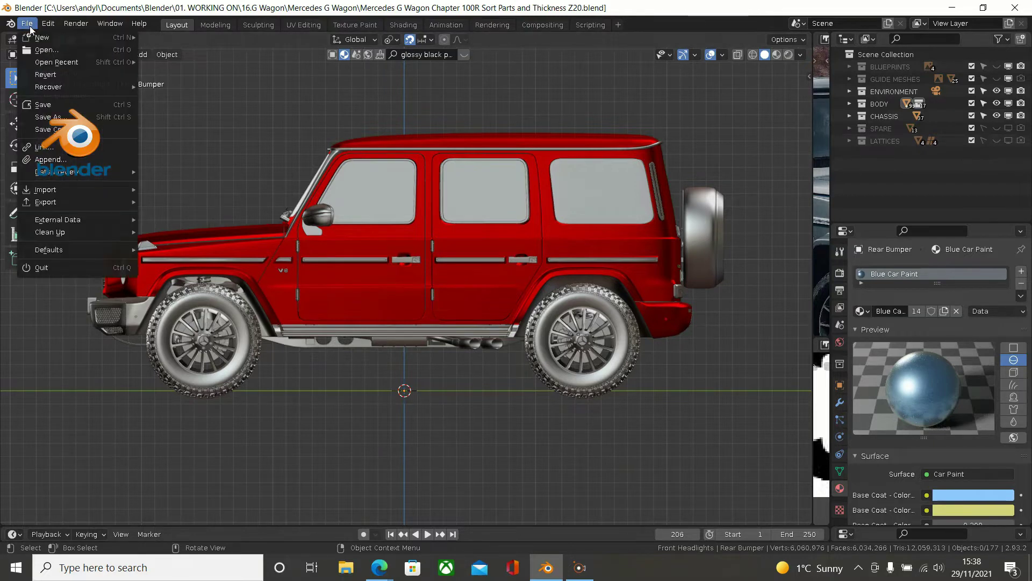
pyautogui.click(42, 159)
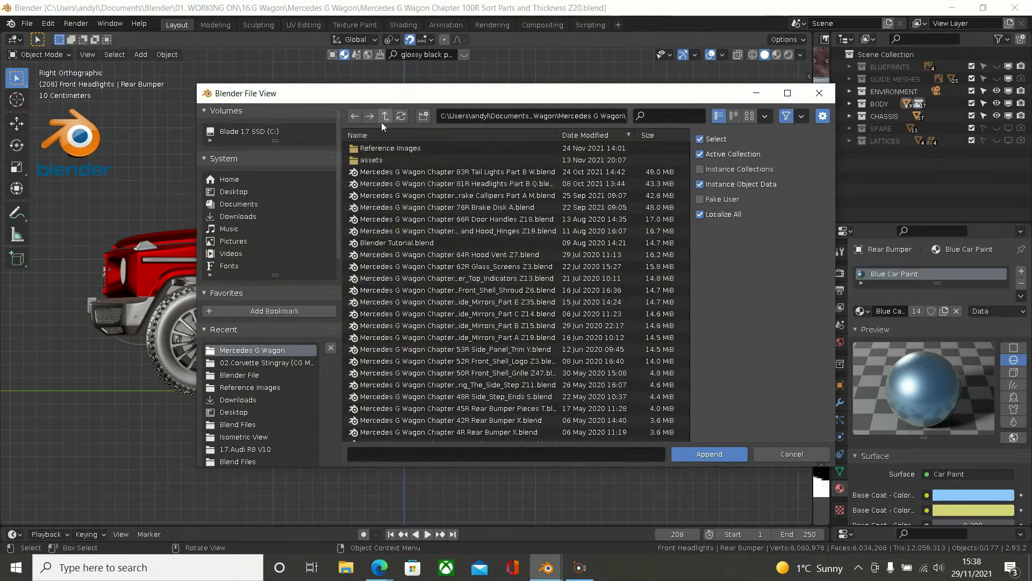
pyautogui.click(384, 121)
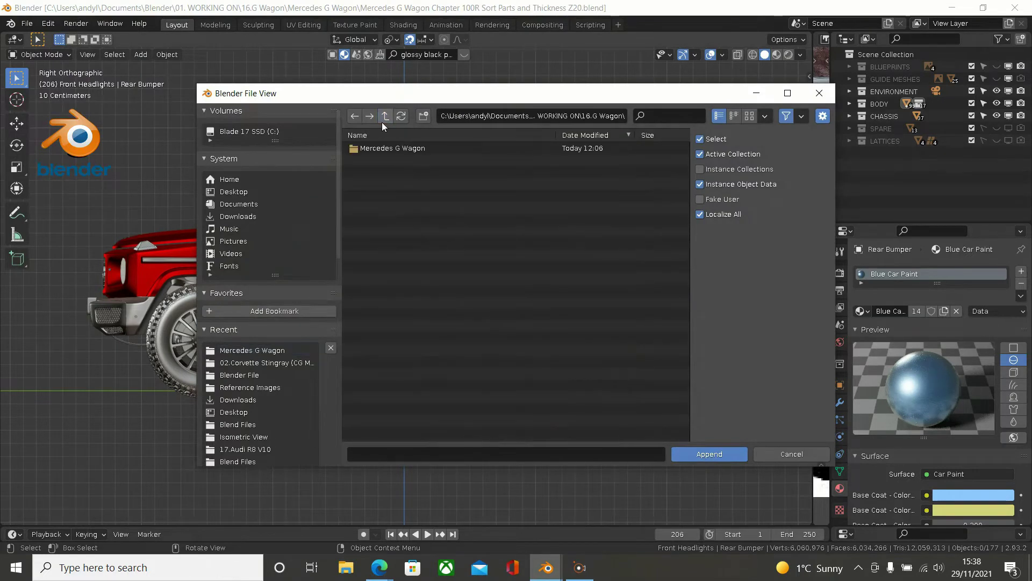
pyautogui.click(384, 122)
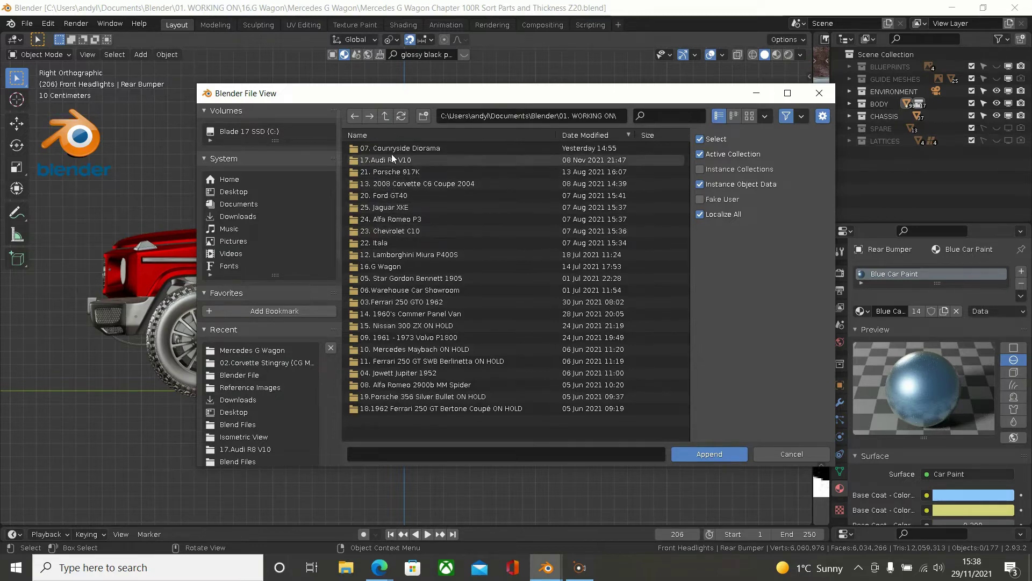
pyautogui.click(385, 117)
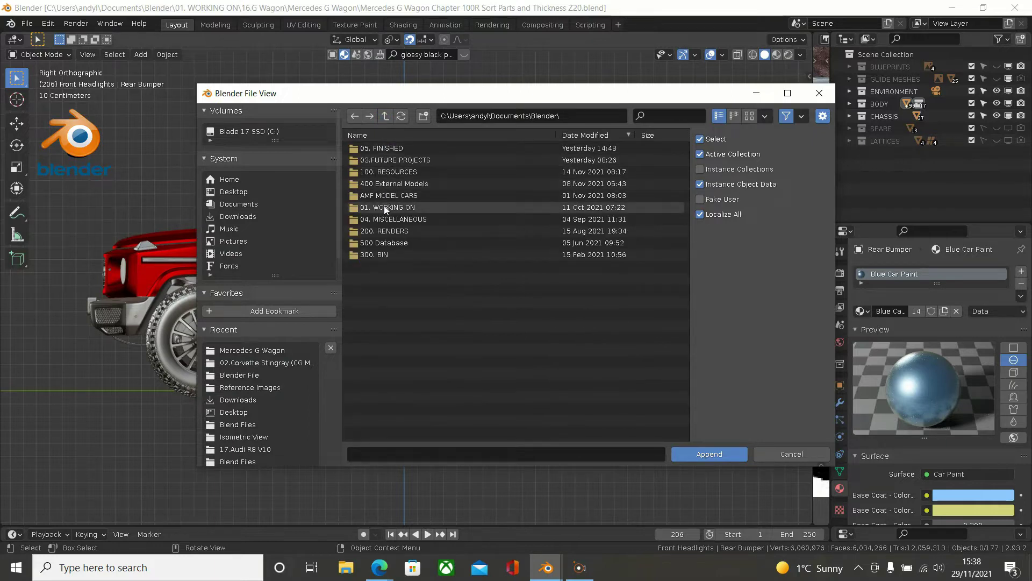
pyautogui.doubleClick(383, 150)
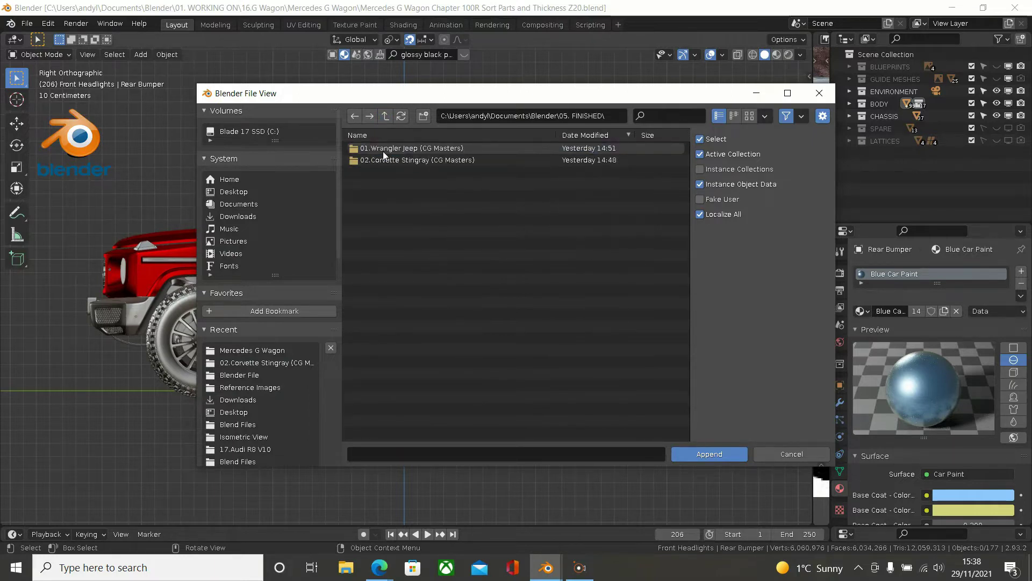
pyautogui.doubleClick(383, 160)
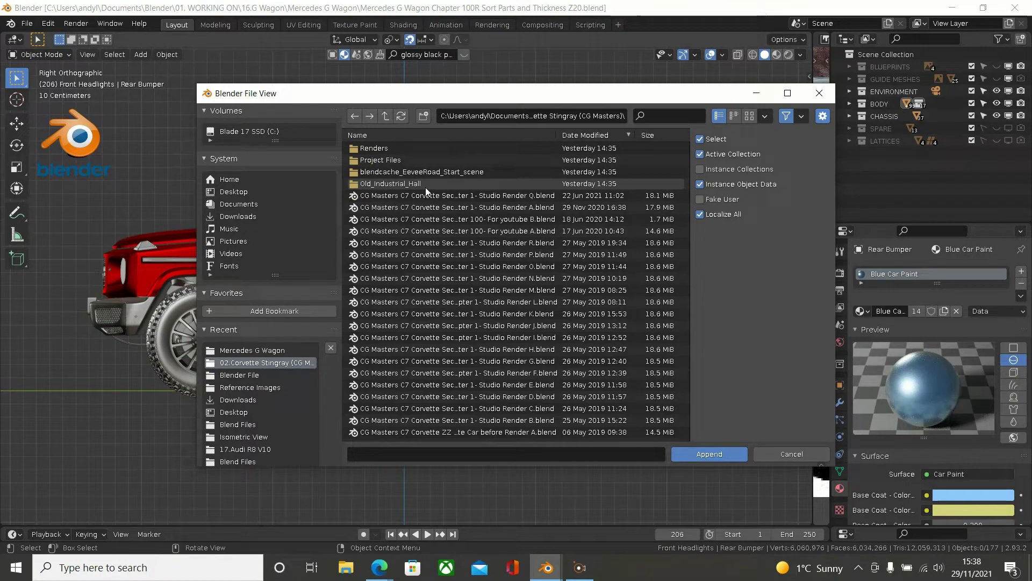
pyautogui.click(465, 256)
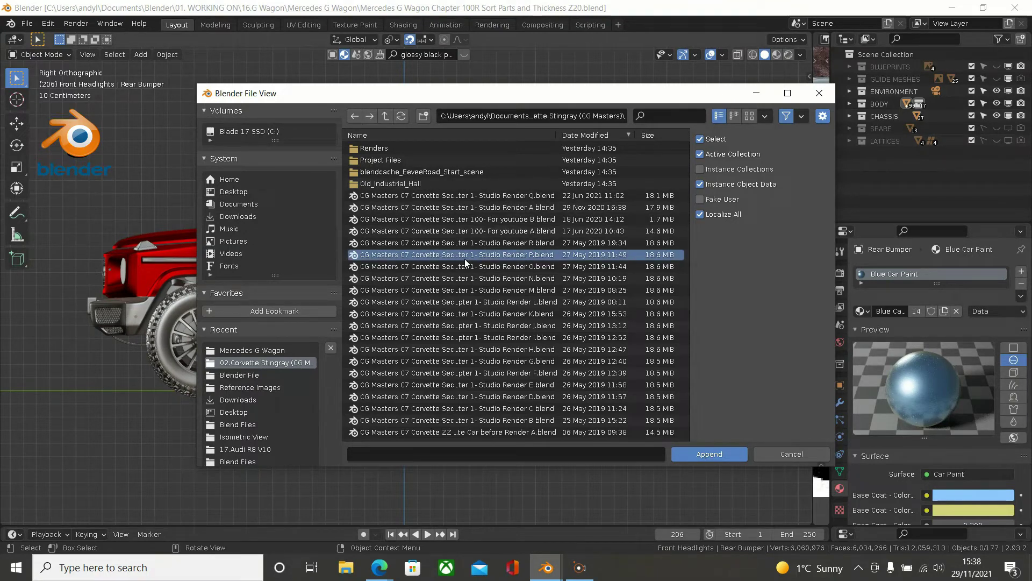
# Append all materials from Studio Render P's Material folder, including Car Paint - Black and Rubber - Black
pyautogui.doubleClick(465, 259)
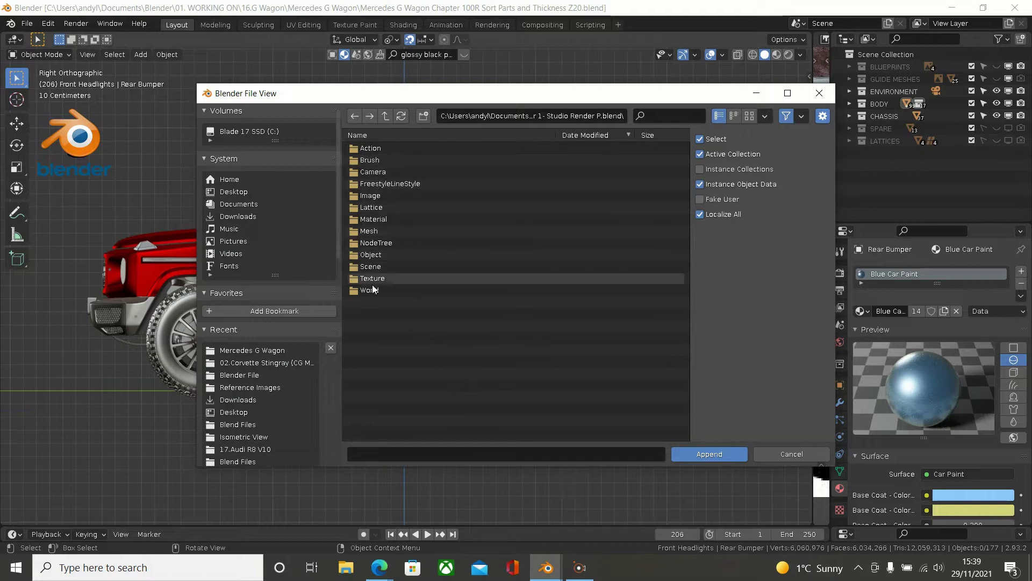
pyautogui.click(368, 222)
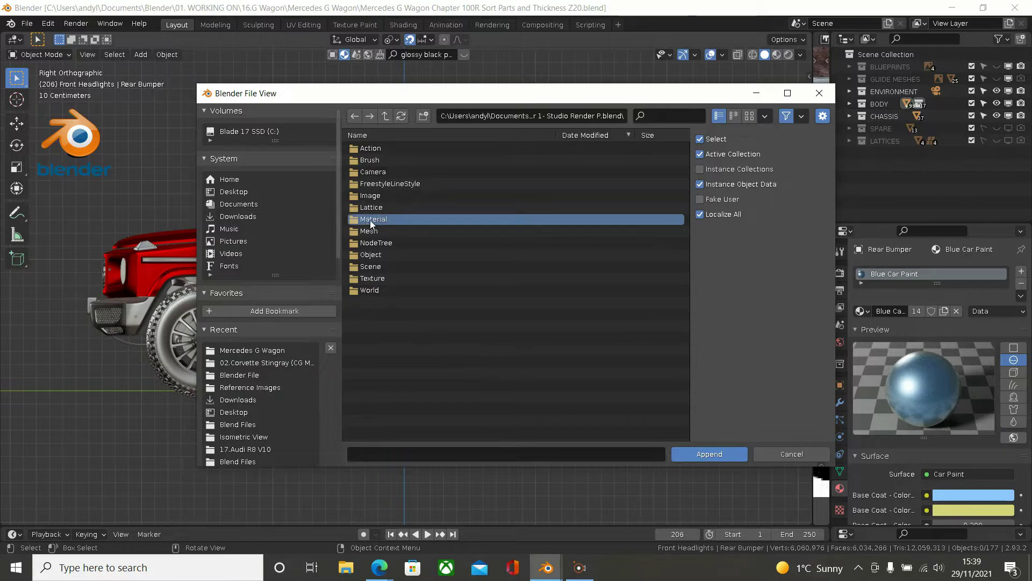
pyautogui.doubleClick(368, 221)
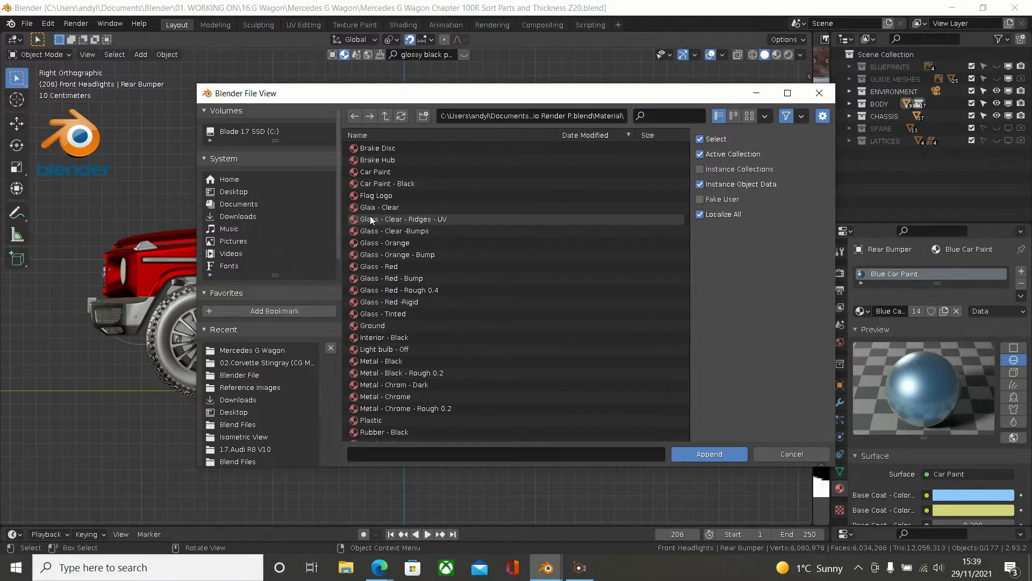
pyautogui.click(380, 149)
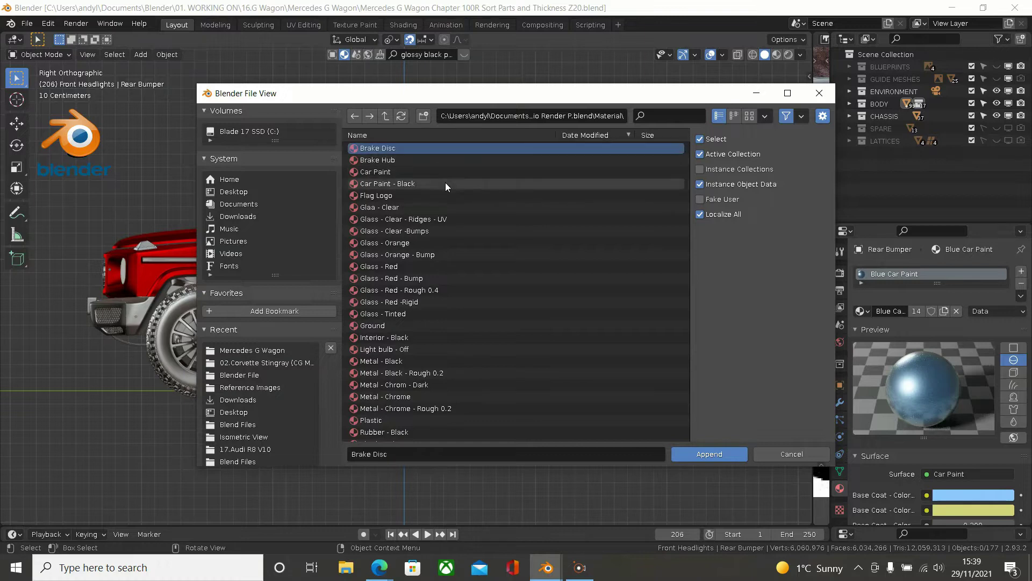
pyautogui.scroll(-2, 398, 215)
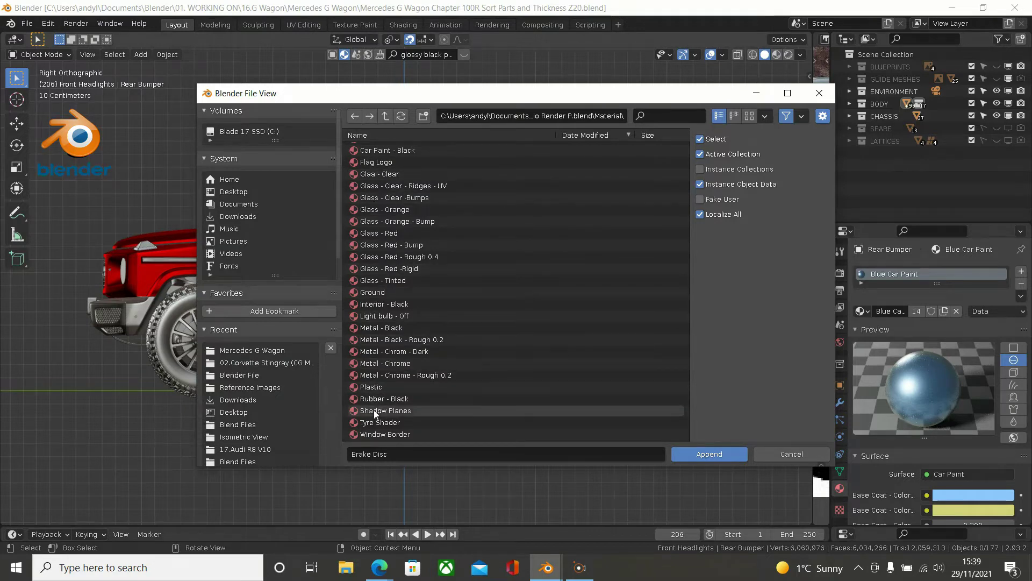
pyautogui.press('a')
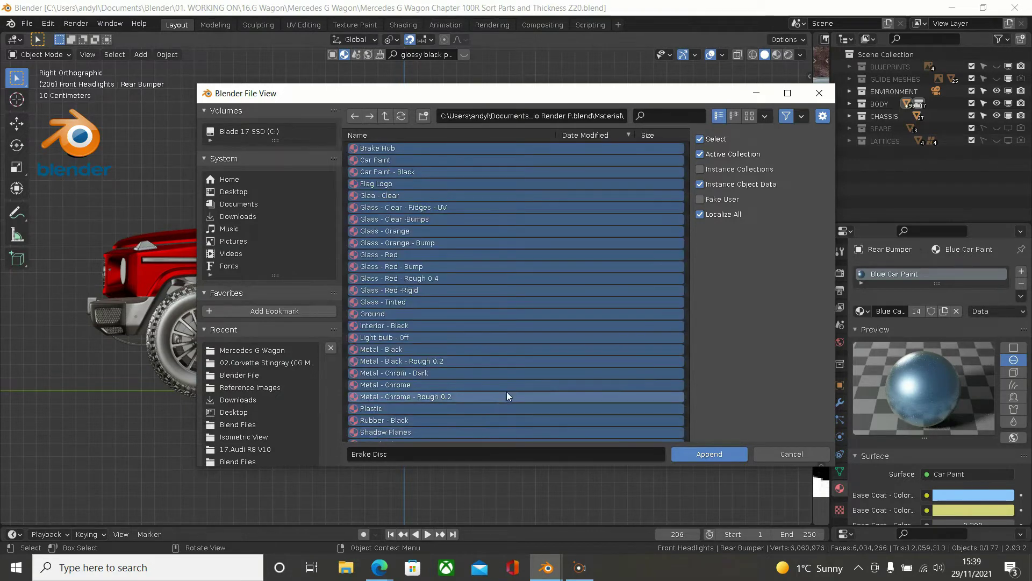
pyautogui.click(698, 455)
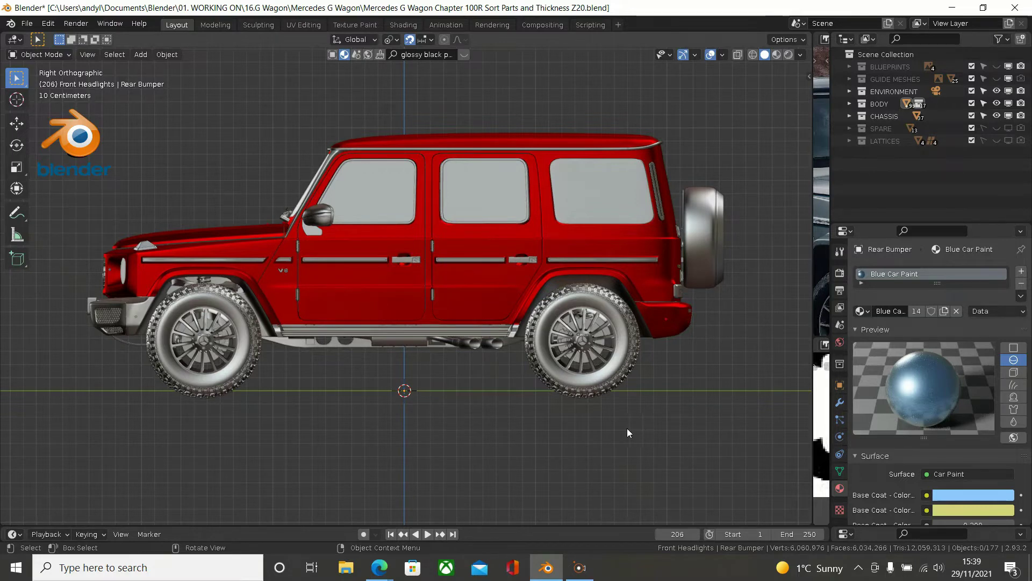
# Select and delete all of the G Wagon's objects, leaving an empty grid
pyautogui.press('a')
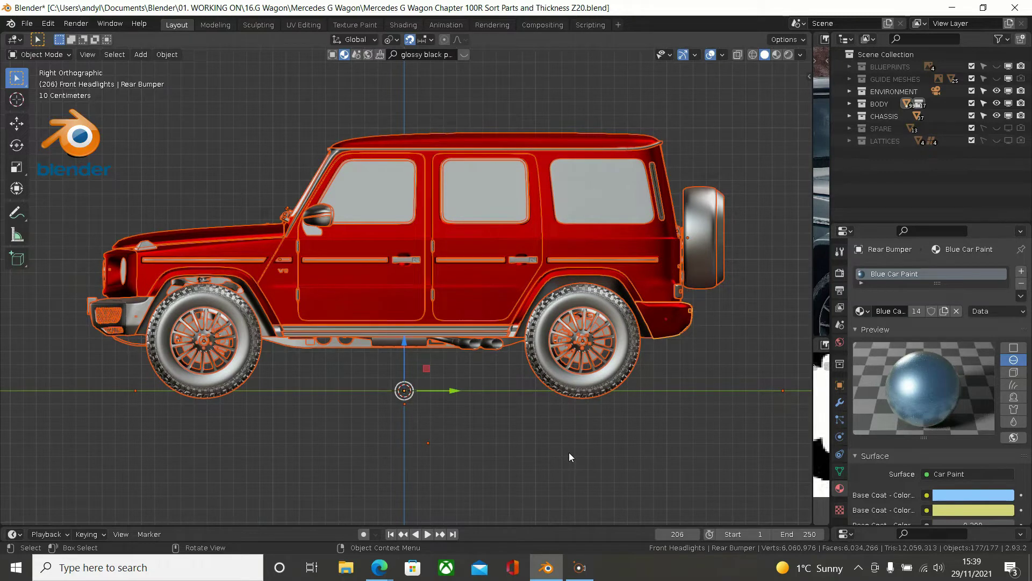
pyautogui.press('Delete')
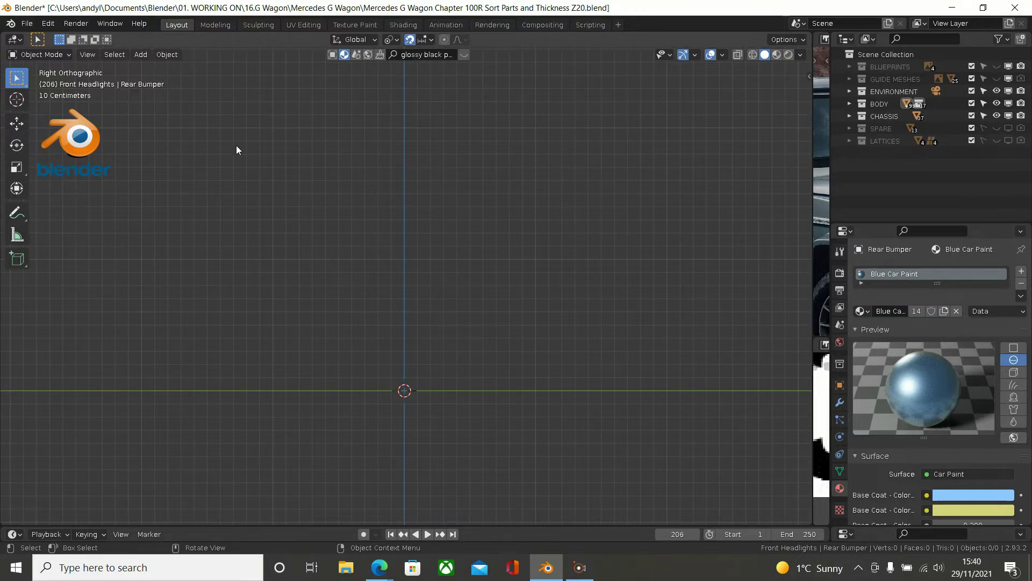
# Add a plane rotated 90° upright and view it face-on from the front
pyautogui.scroll(2, 244, 165)
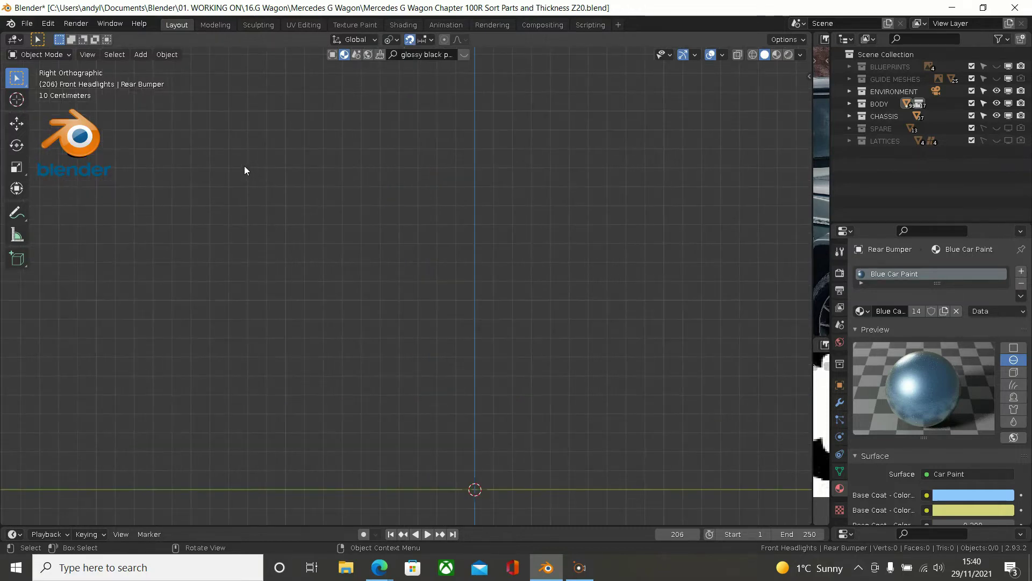
pyautogui.scroll(-1, 244, 165)
pyautogui.scroll(-1, 244, 166)
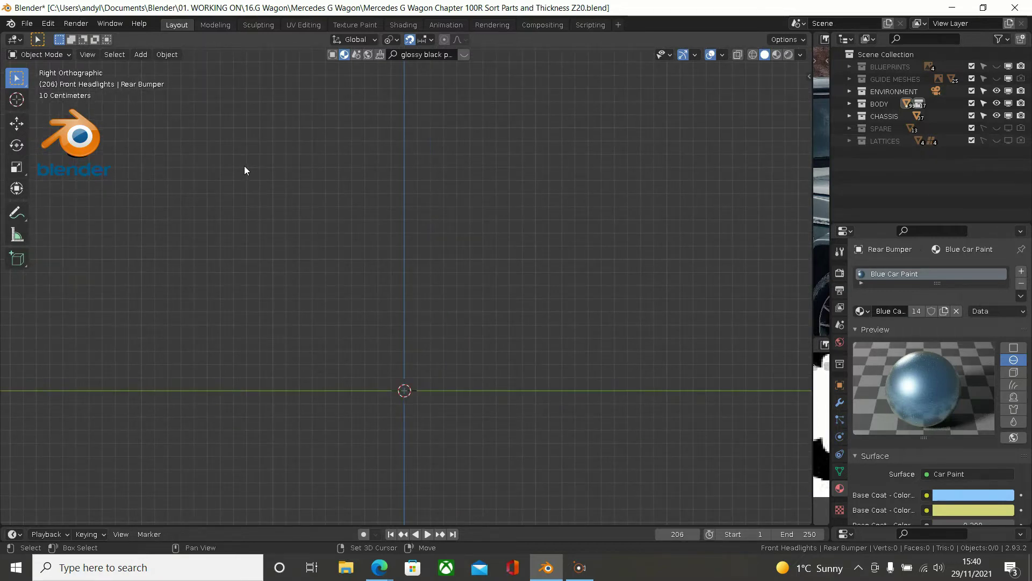
pyautogui.hotkey('shift', 'a')
pyautogui.click(284, 166)
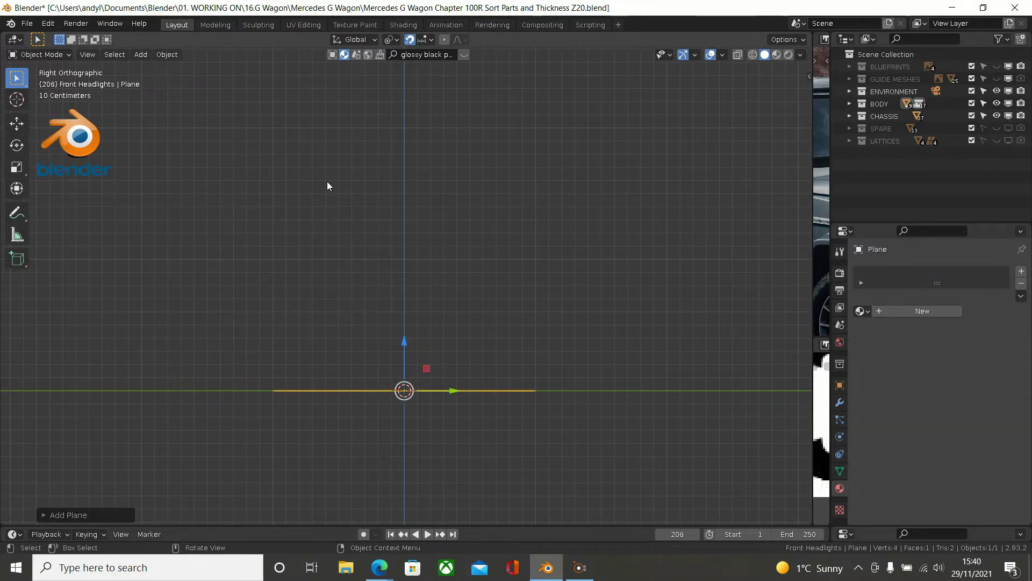
pyautogui.write('r90')
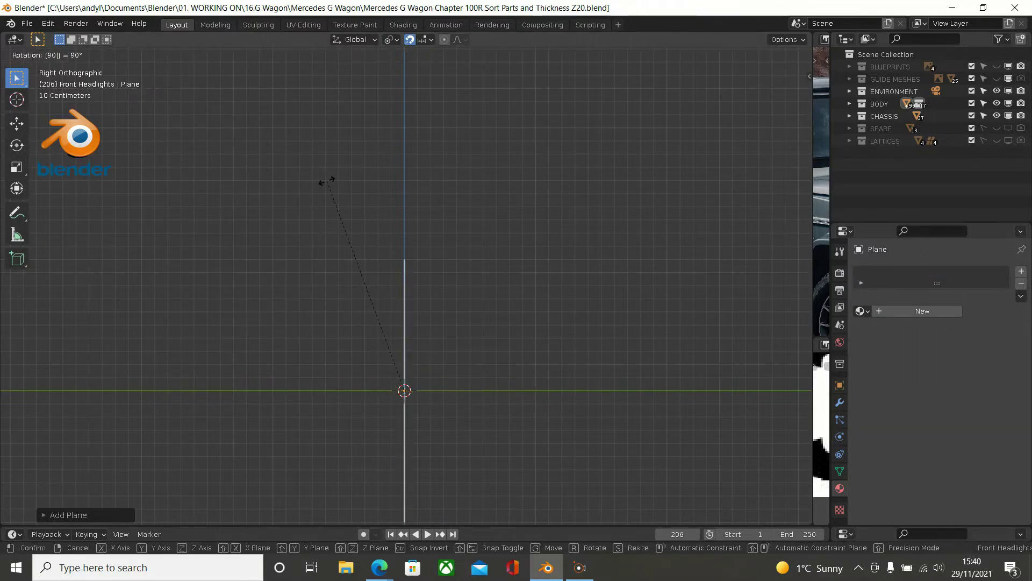
pyautogui.press('Return')
pyautogui.press('KP_1')
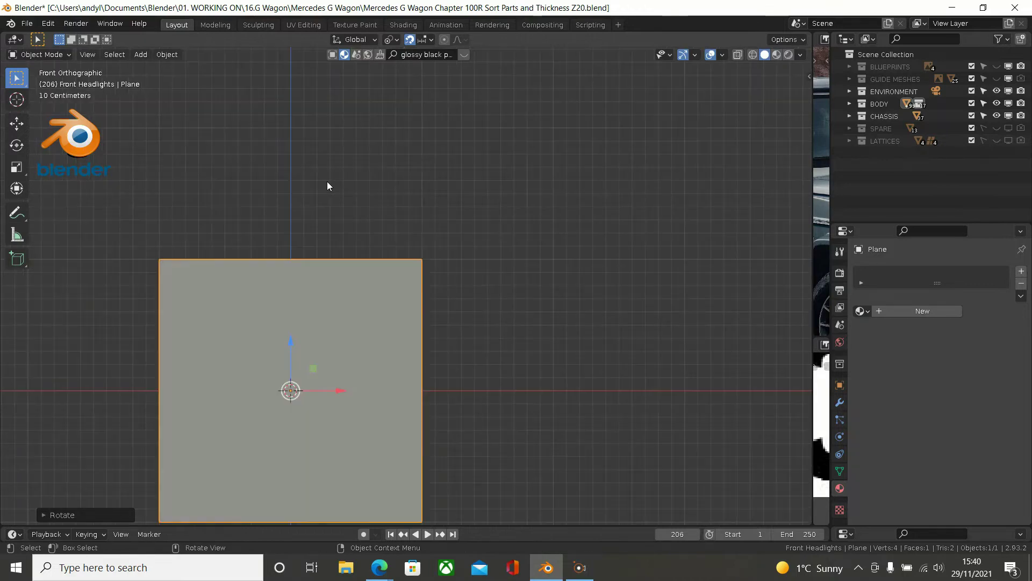
pyautogui.scroll(-3, 330, 207)
pyautogui.scroll(-1, 340, 214)
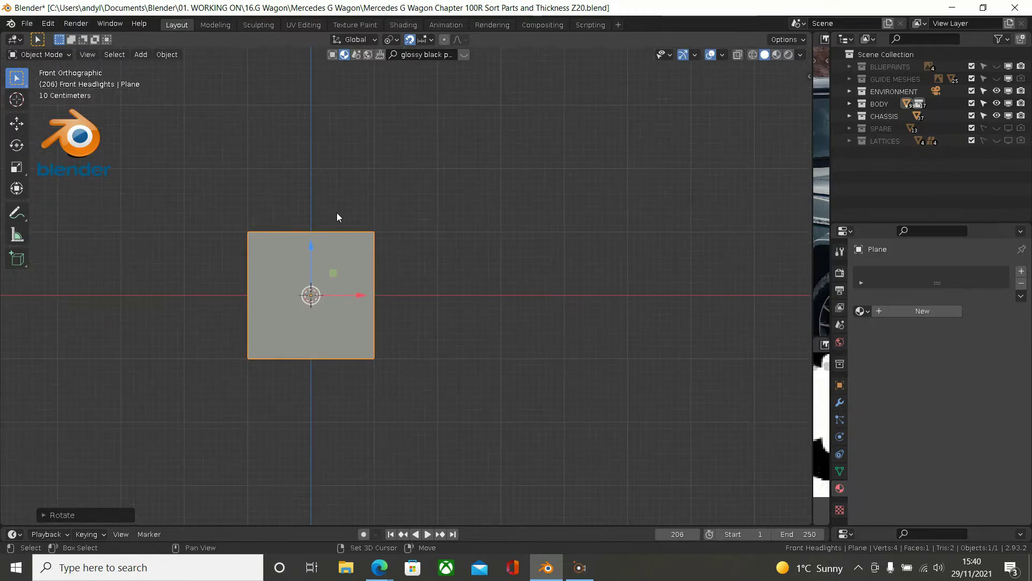
pyautogui.keyDown('shift'); pyautogui.moveTo(340, 214); pyautogui.dragTo(404, 176, button='middle'); pyautogui.keyUp('shift')
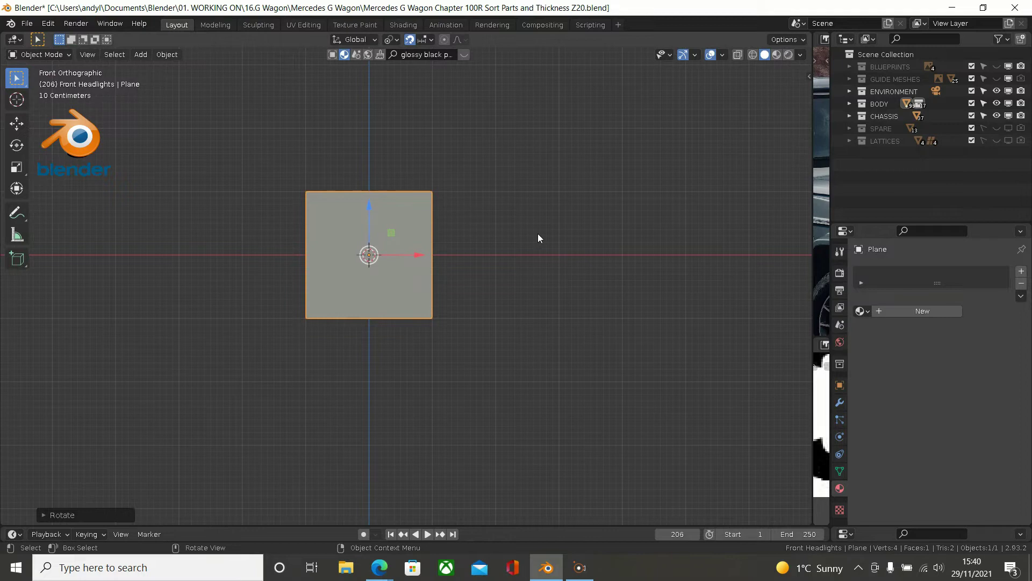
# Resize the upright plane to 1 m by 1 m in the sidebar dimensions
pyautogui.press('n')
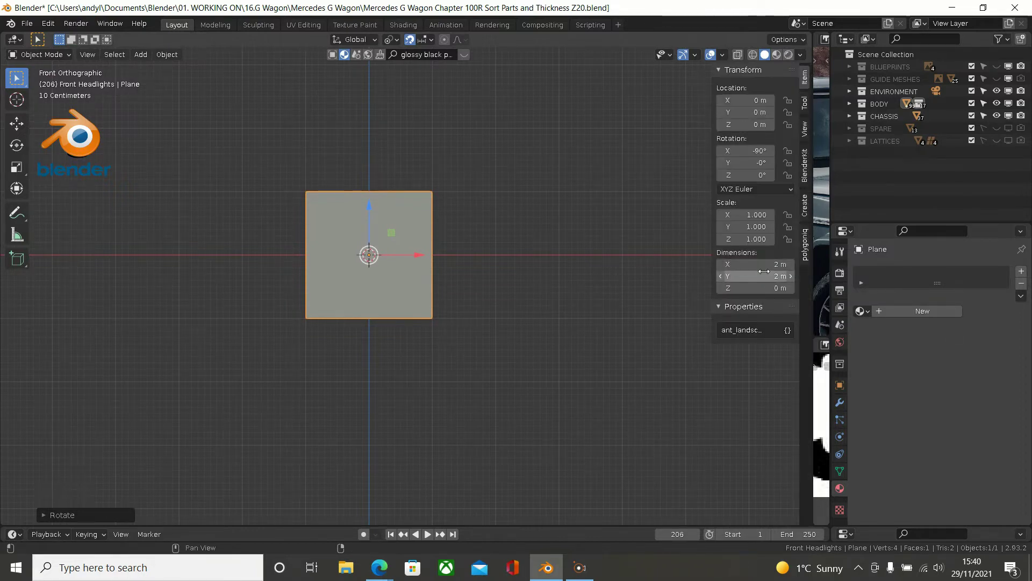
pyautogui.click(765, 265)
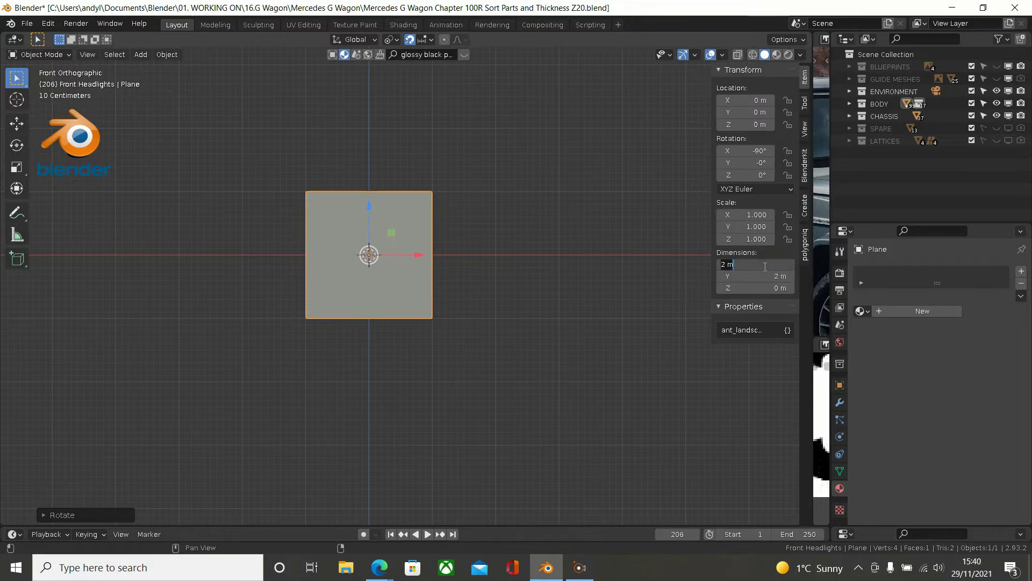
pyautogui.write('1')
pyautogui.press('Return')
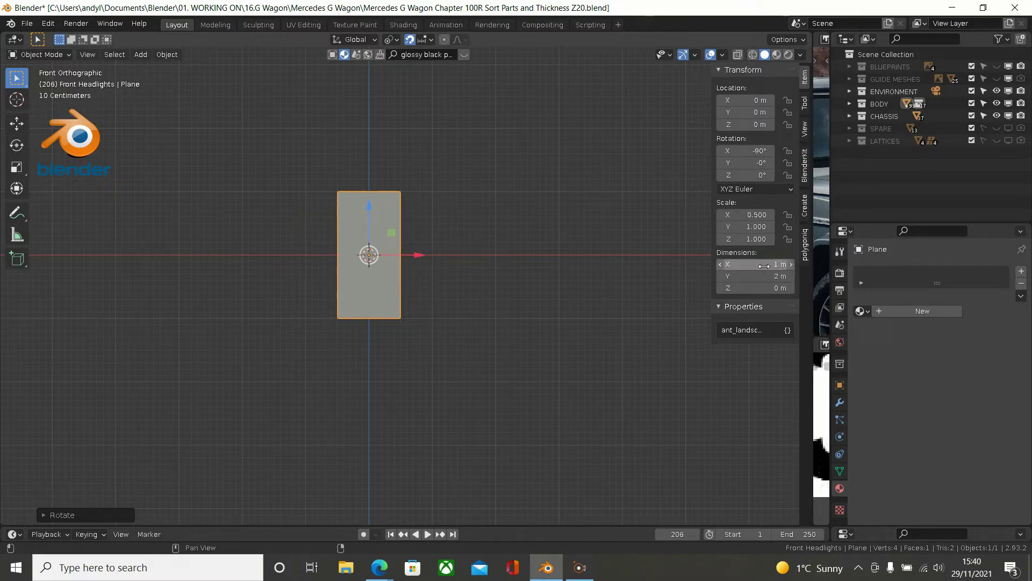
pyautogui.press('Down')
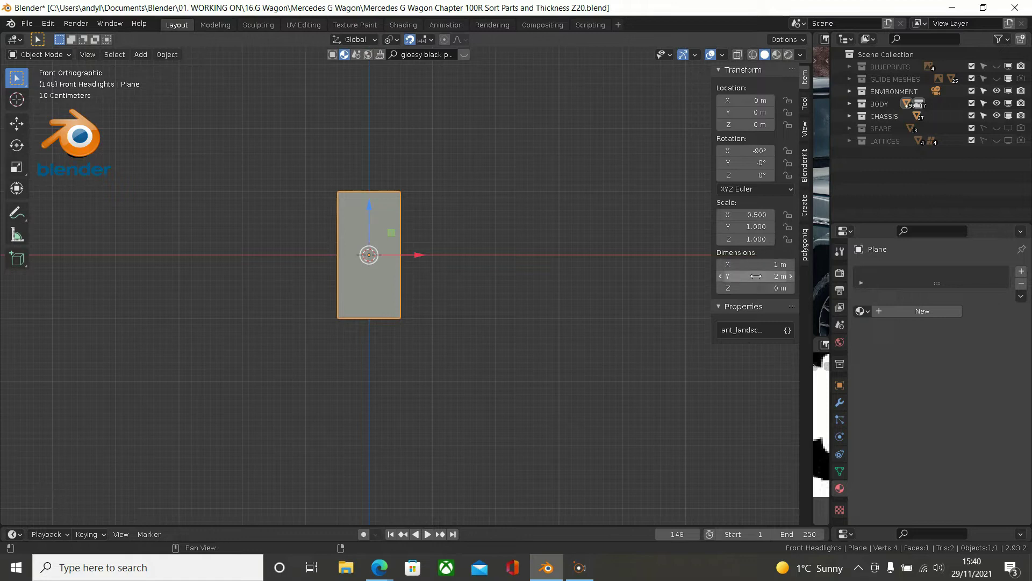
pyautogui.click(756, 276)
pyautogui.write('1')
pyautogui.press('Return')
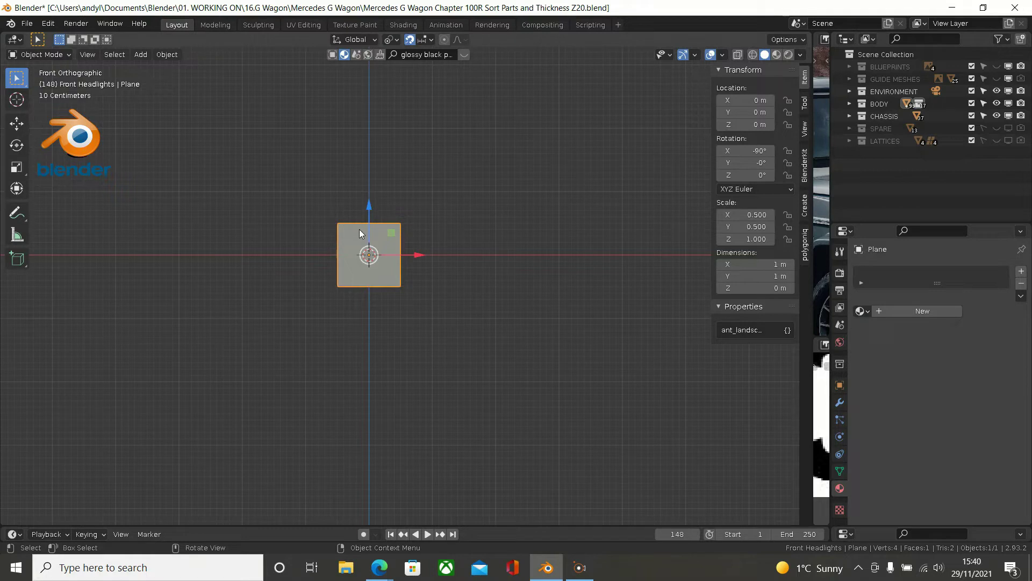
pyautogui.scroll(-1, 388, 228)
pyautogui.scroll(-1, 388, 228)
pyautogui.scroll(-1, 388, 228)
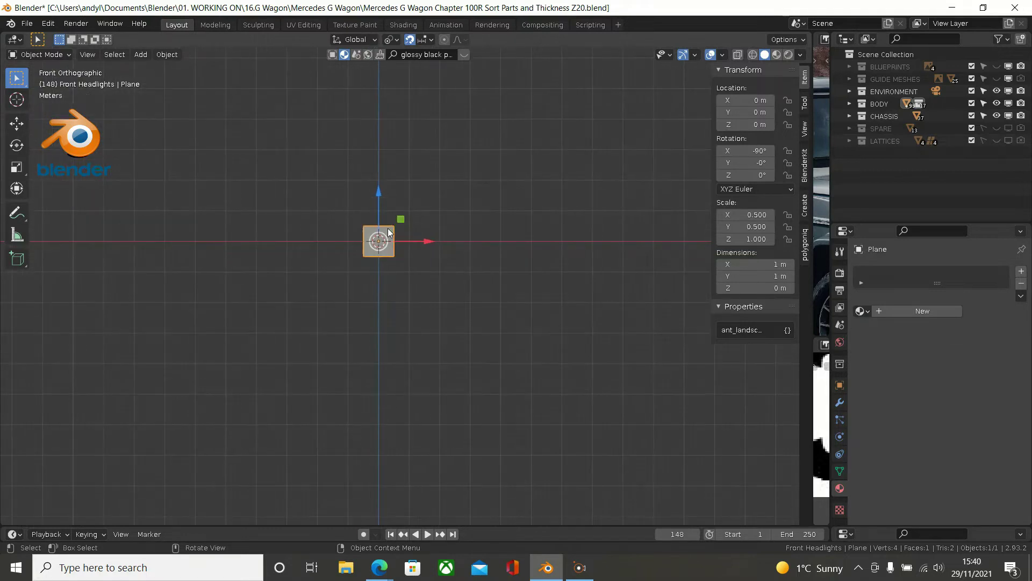
pyautogui.scroll(-1, 409, 248)
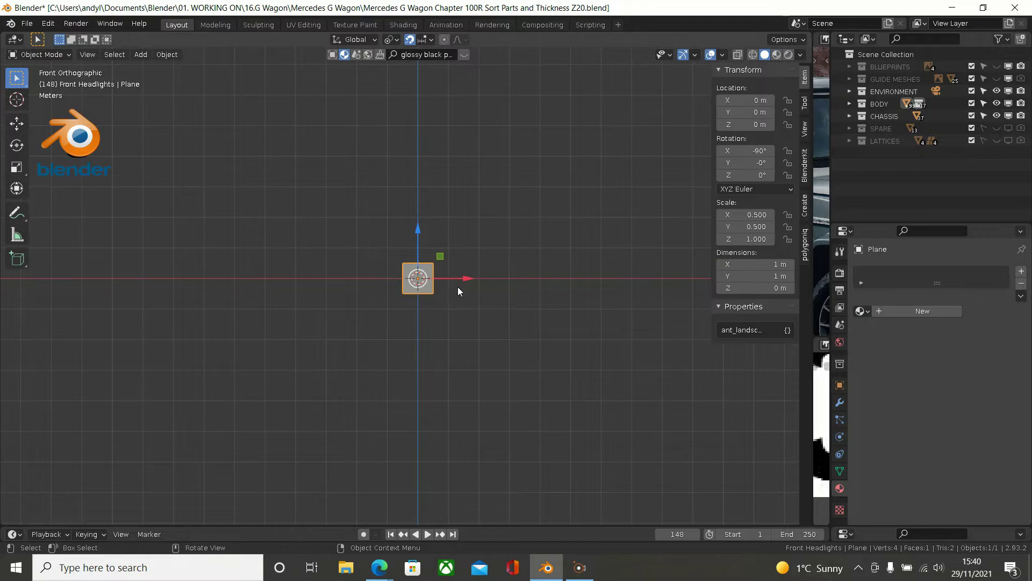
# Move the 1 m plane to X -3 m, Z 2 m, above and left of the origin
pyautogui.press('g')
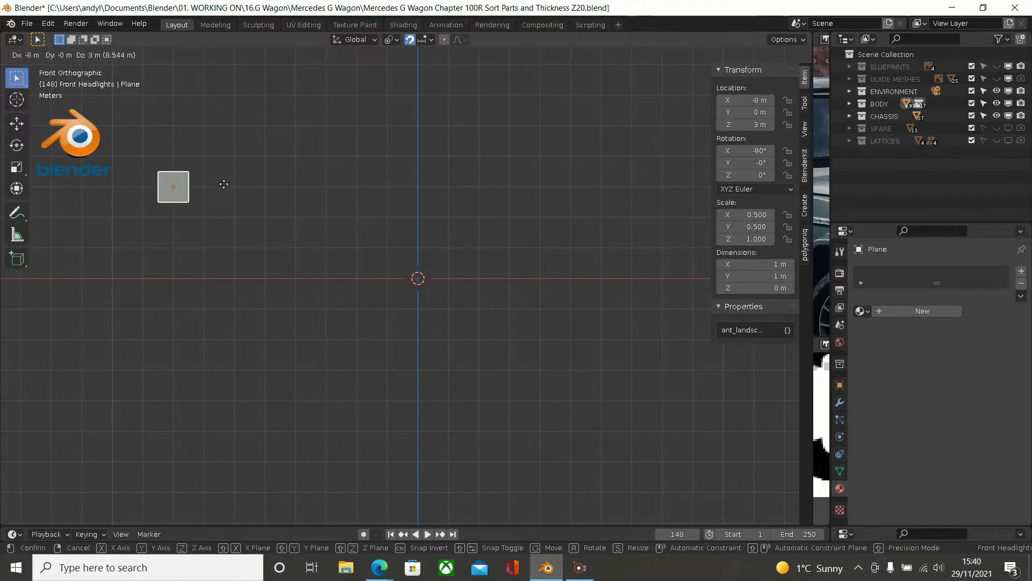
pyautogui.rightClick(224, 184)
pyautogui.scroll(1, 377, 230)
pyautogui.scroll(1, 434, 242)
pyautogui.scroll(1, 434, 244)
pyautogui.scroll(3, 432, 248)
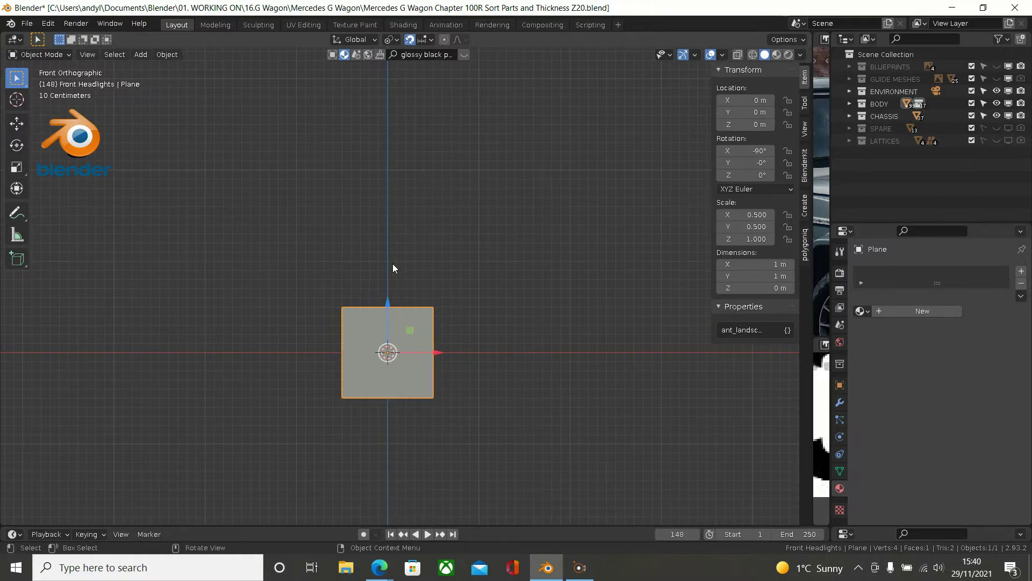
pyautogui.press('g')
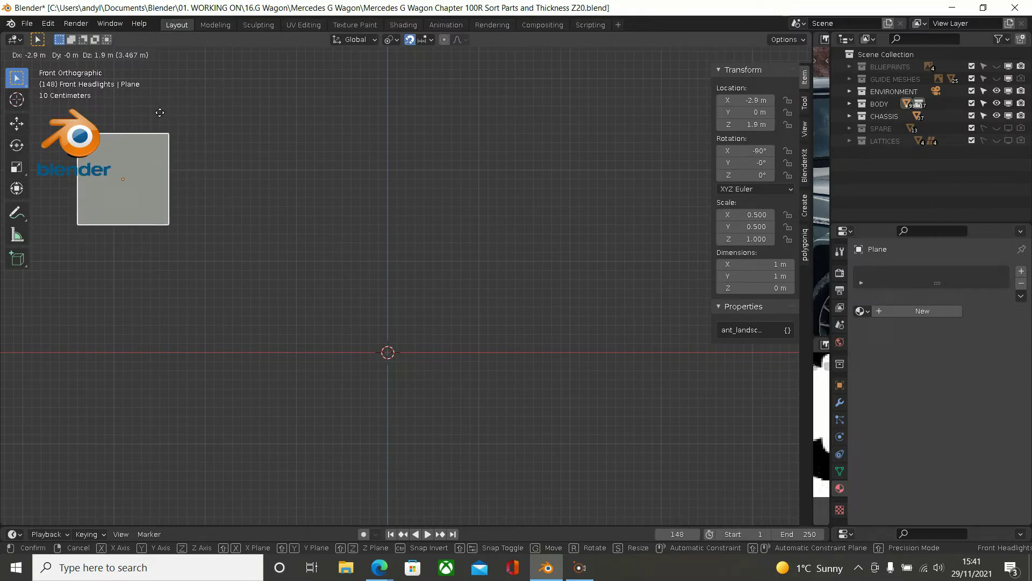
pyautogui.click(155, 107)
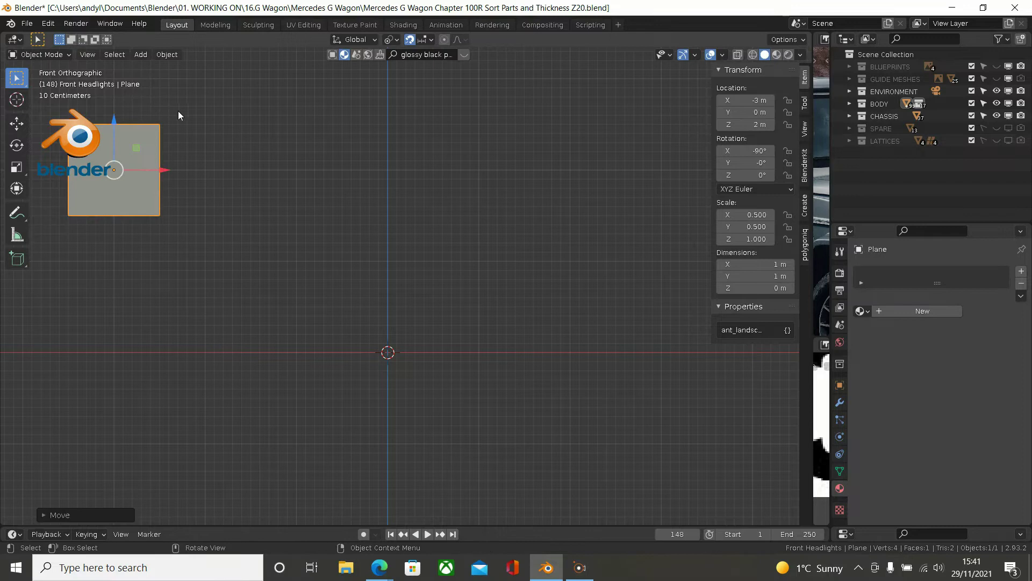
pyautogui.scroll(-2, 194, 113)
pyautogui.scroll(-2, 211, 114)
pyautogui.keyDown('shift'); pyautogui.moveTo(217, 114); pyautogui.dragTo(263, 110, button='middle'); pyautogui.keyUp('shift')
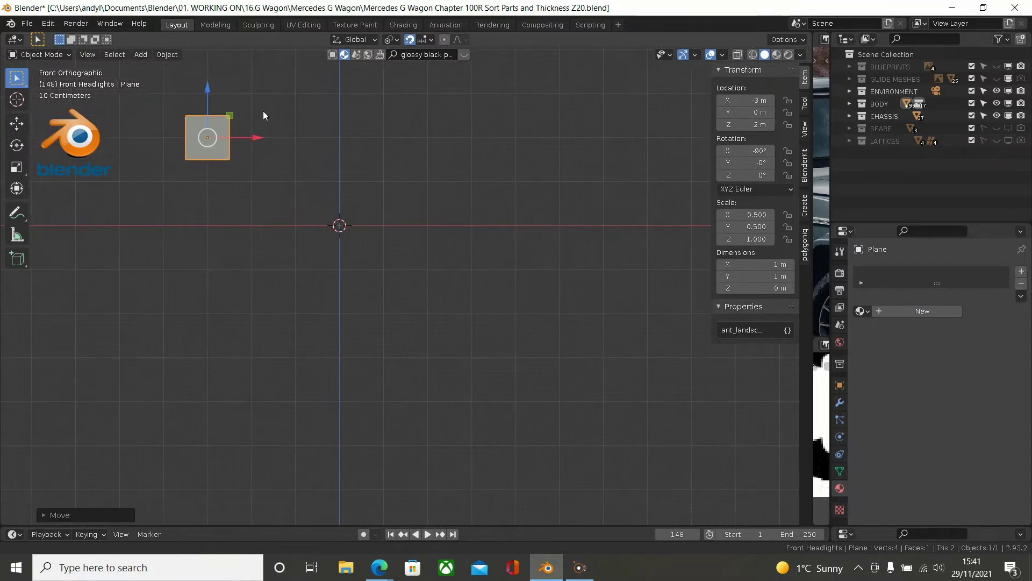
pyautogui.scroll(1, 263, 116)
pyautogui.scroll(2, 237, 129)
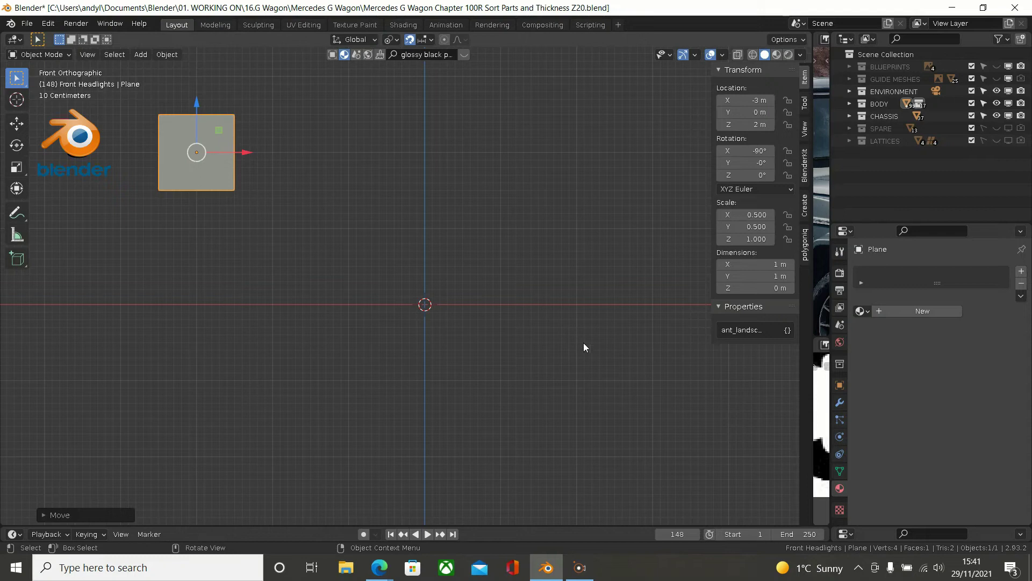
# Assign the appended Brake Disc material to the plane, then deselect it
pyautogui.click(863, 311)
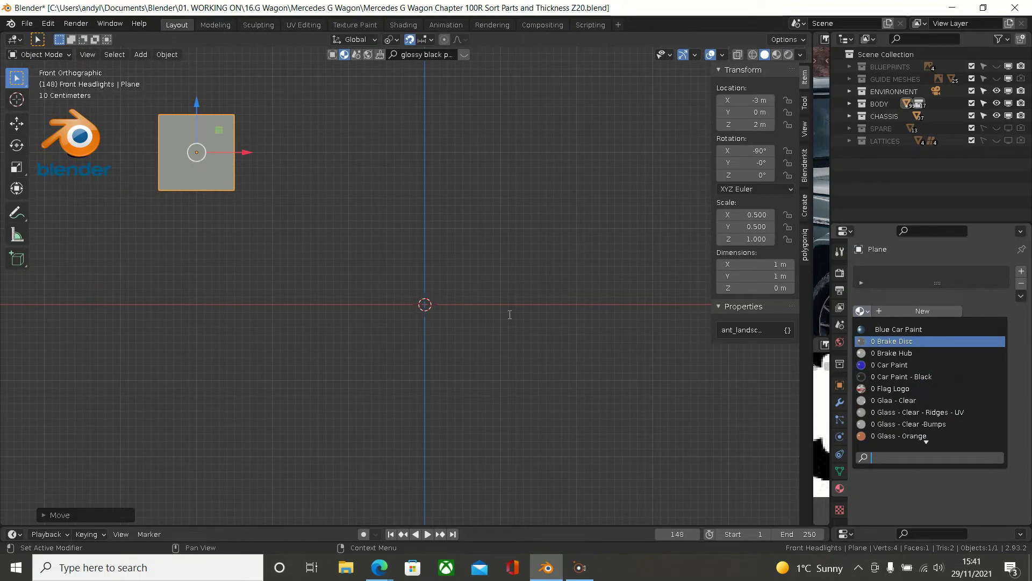
pyautogui.click(891, 346)
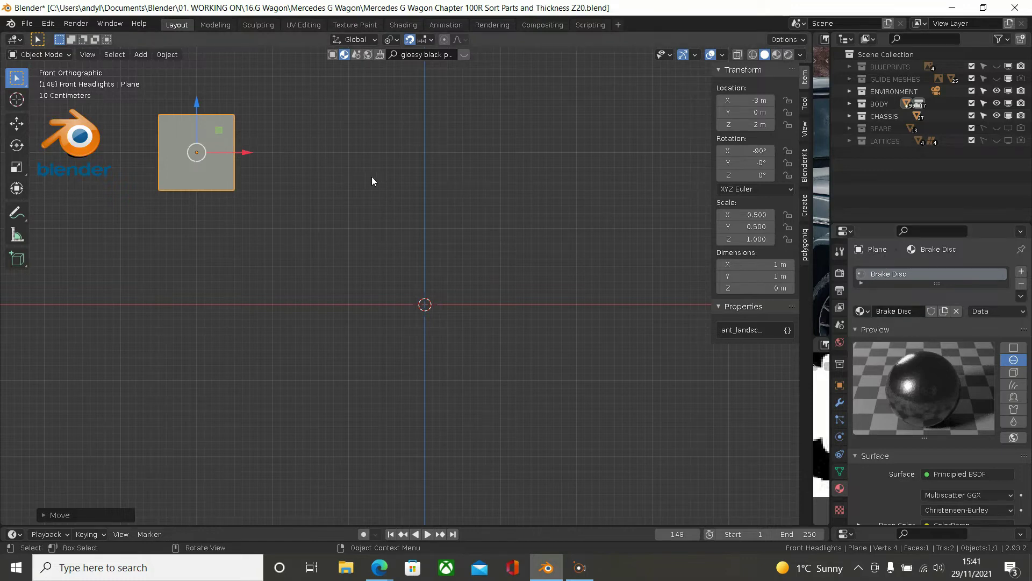
pyautogui.click(289, 161)
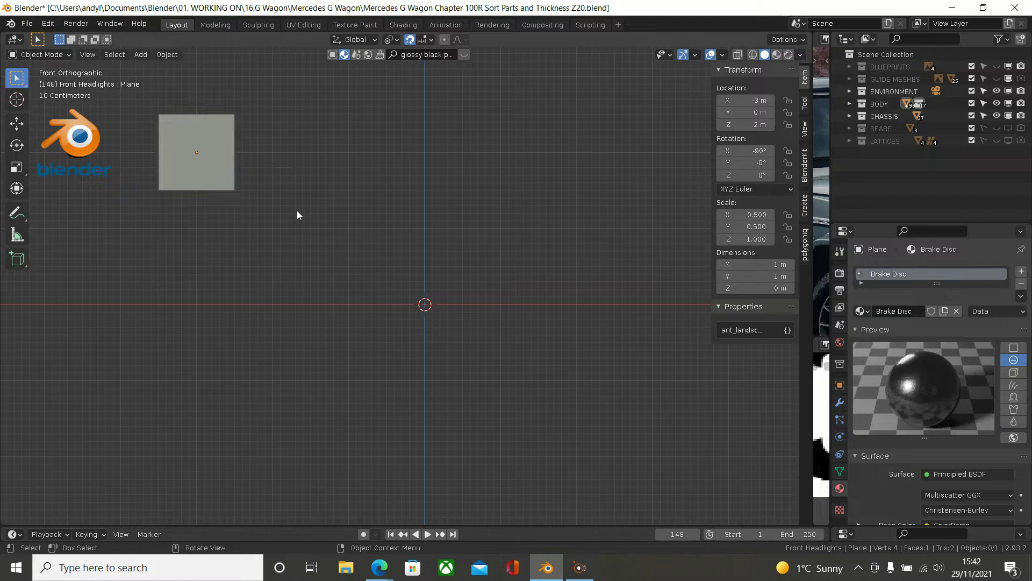
# Duplicate the plane 1 m right to X -2 m and swap its material to Brake Hub
pyautogui.click(237, 193)
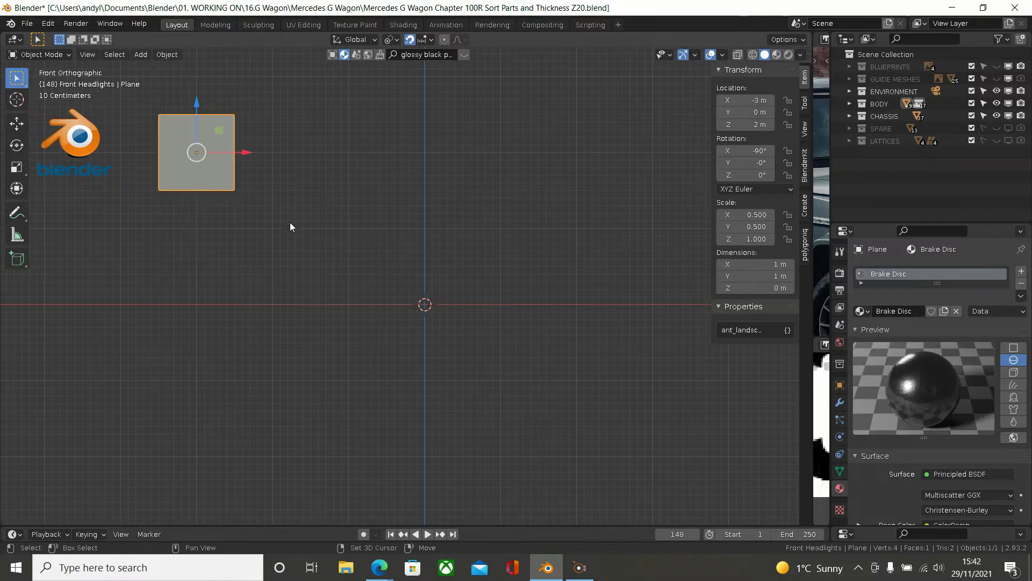
pyautogui.hotkey('shift', 'd')
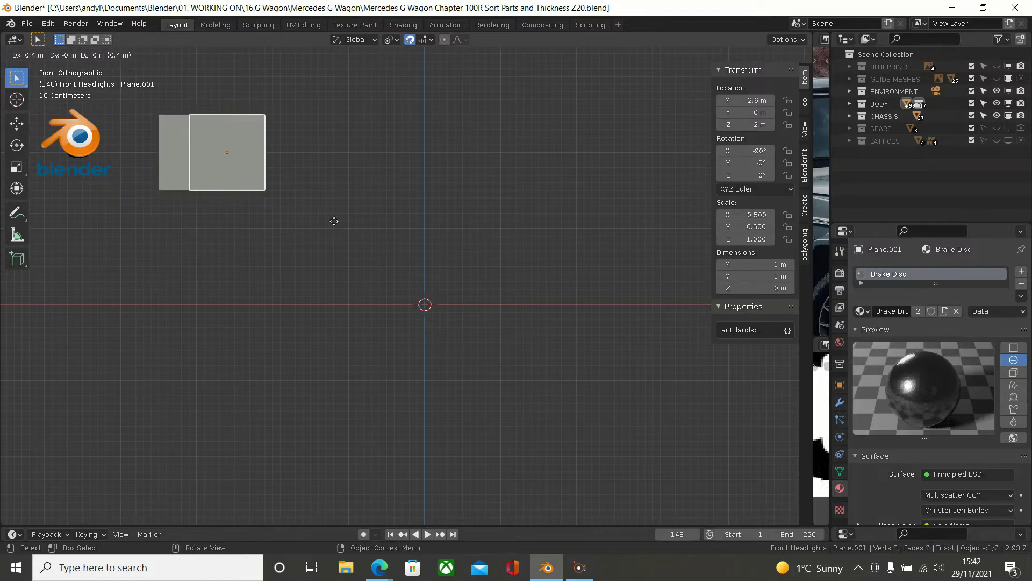
pyautogui.click(369, 225)
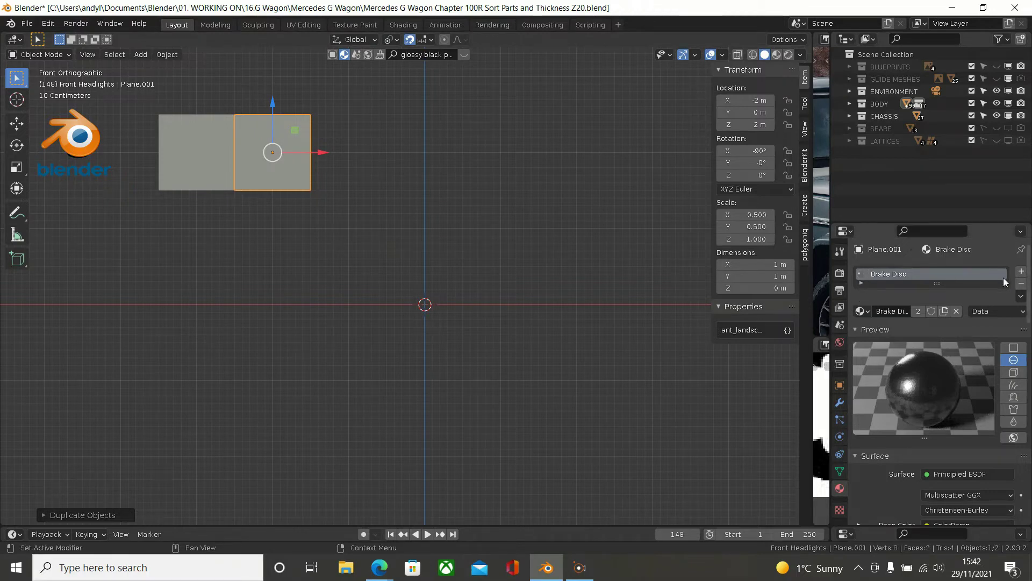
pyautogui.click(1021, 283)
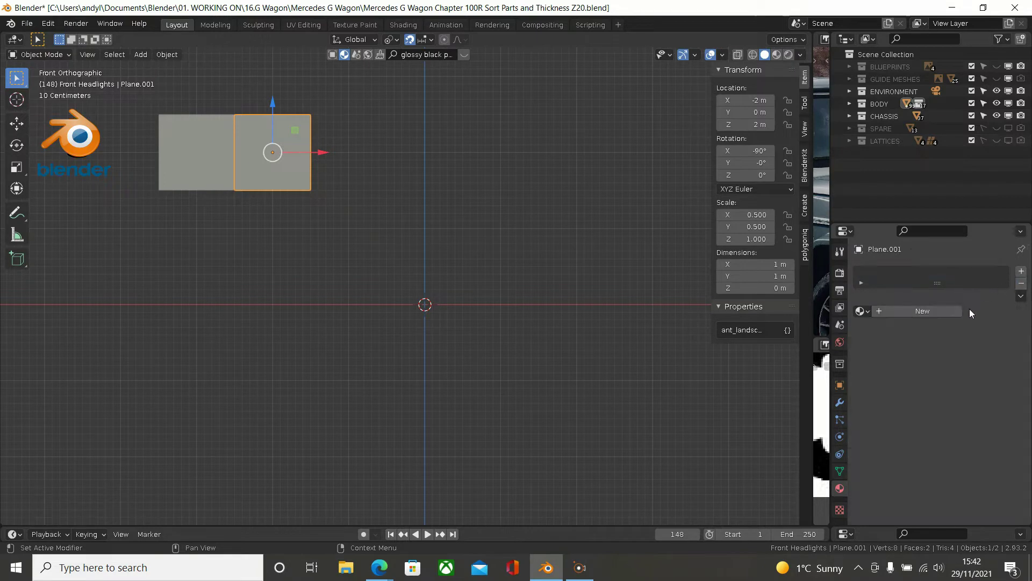
pyautogui.click(862, 311)
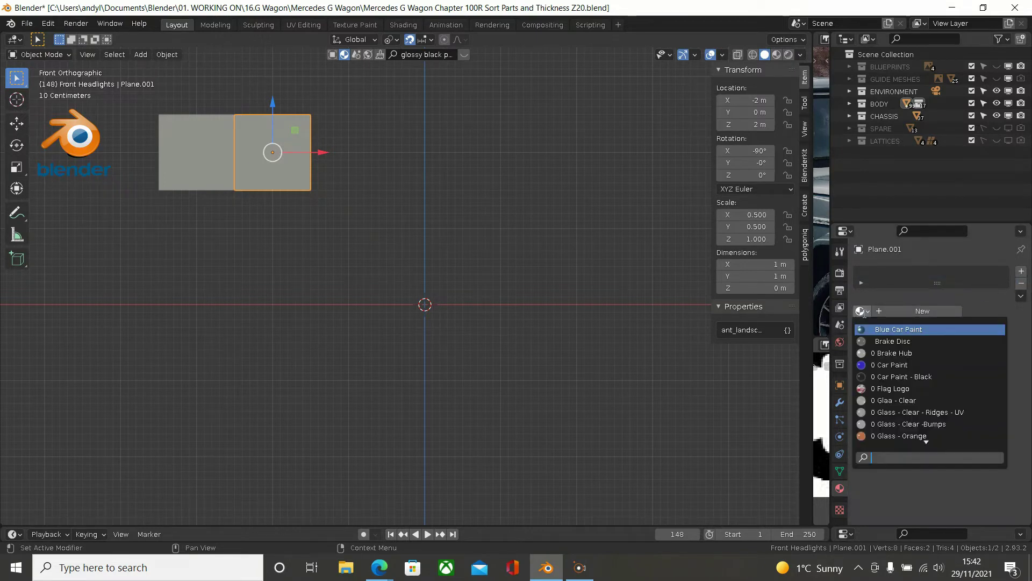
pyautogui.click(874, 352)
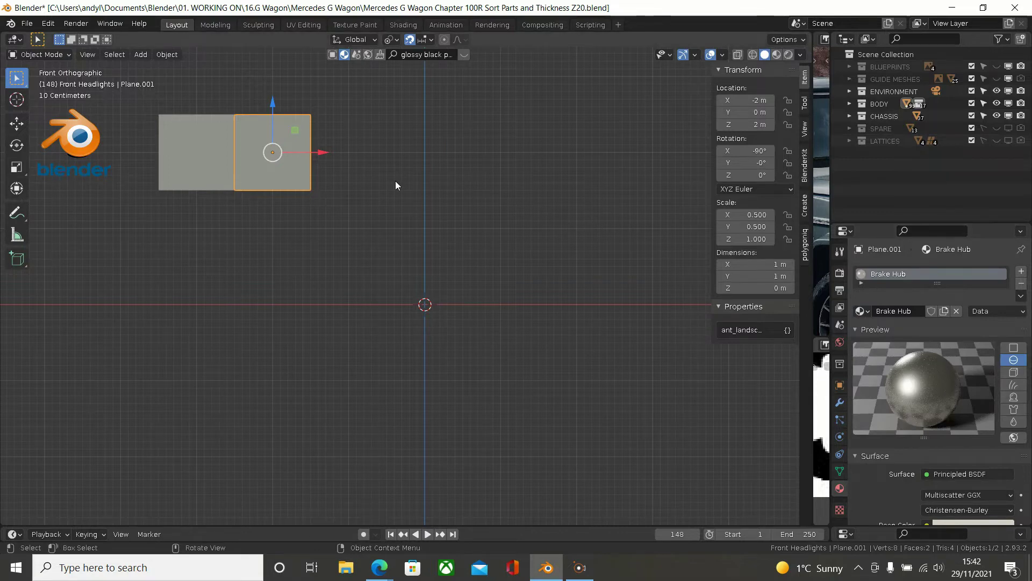
# Duplicate the second plane to X -1 m and give it Car Paint - Black instead of Brake Hub
pyautogui.hotkey('shift', 'd')
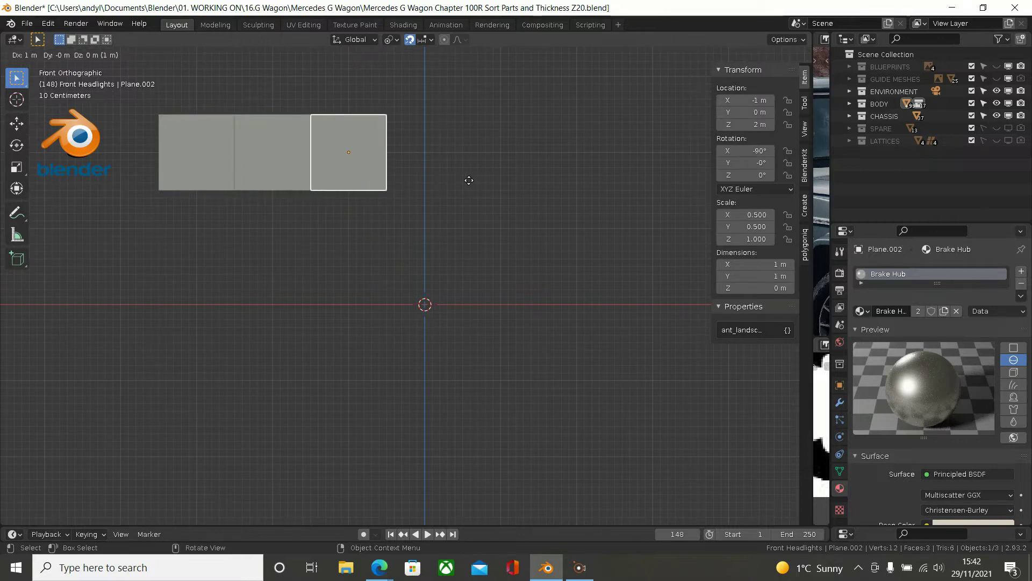
pyautogui.click(471, 179)
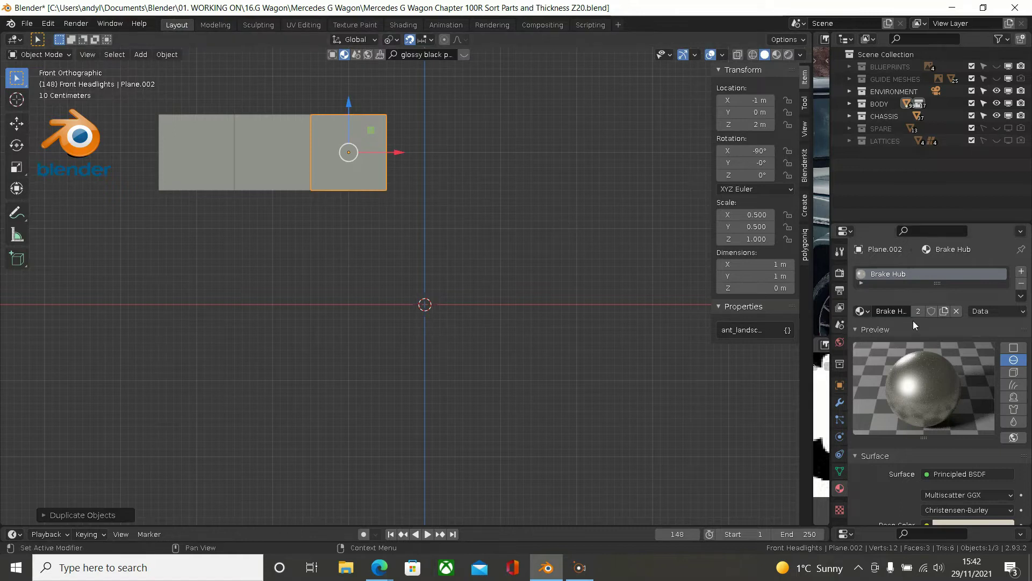
pyautogui.click(1022, 284)
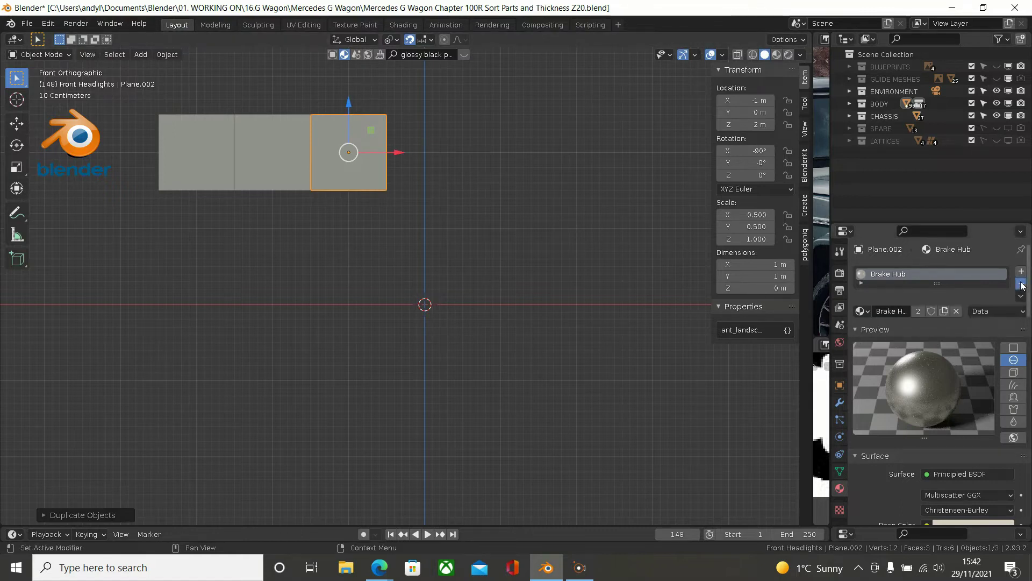
pyautogui.click(863, 311)
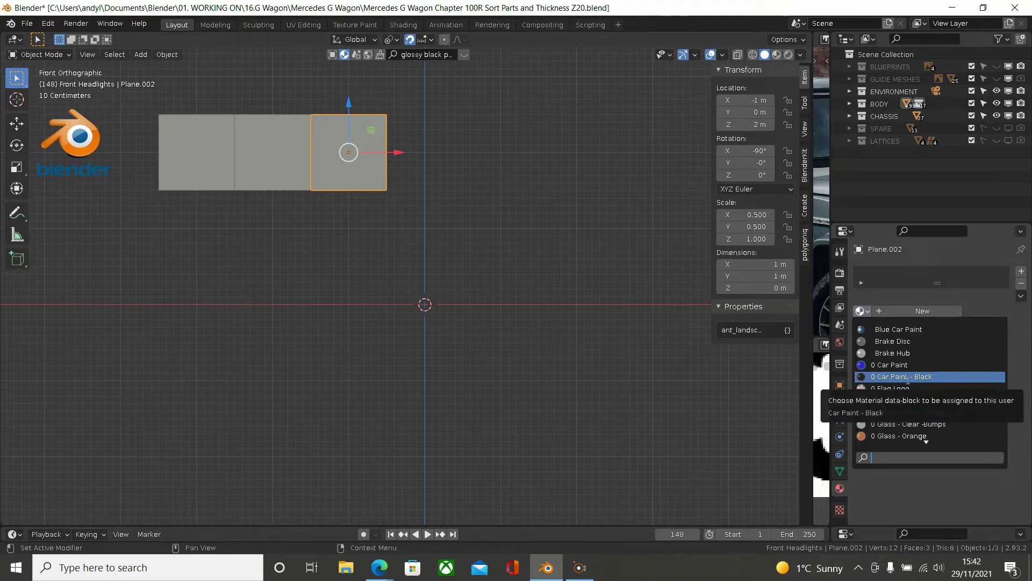
pyautogui.click(907, 377)
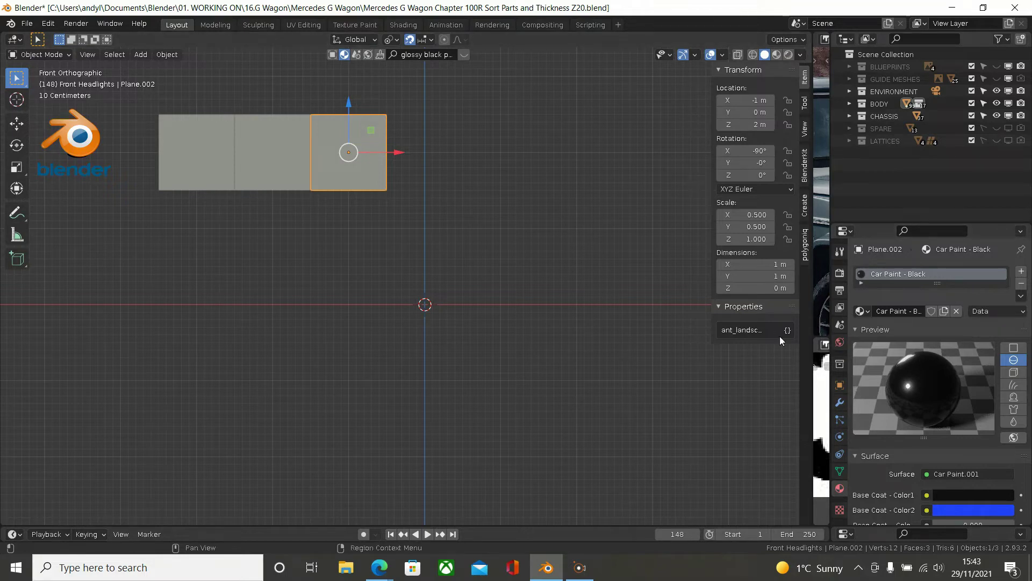
# Duplicate the third plane to make a fourth at X 0 m, Z 2 m
pyautogui.hotkey('alt', 'a')
pyautogui.click(372, 187)
pyautogui.hotkey('shift', 'd')
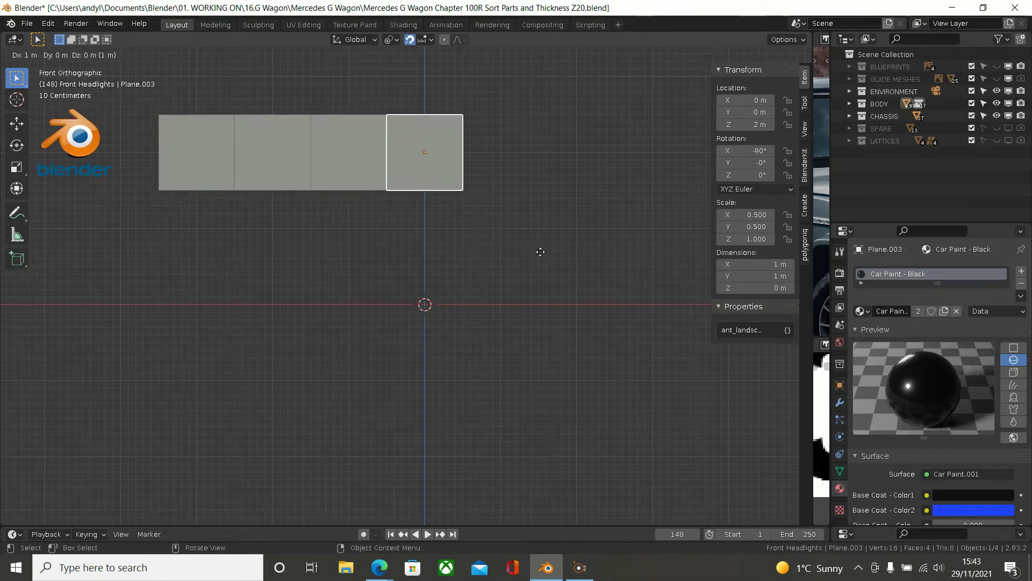
pyautogui.click(539, 256)
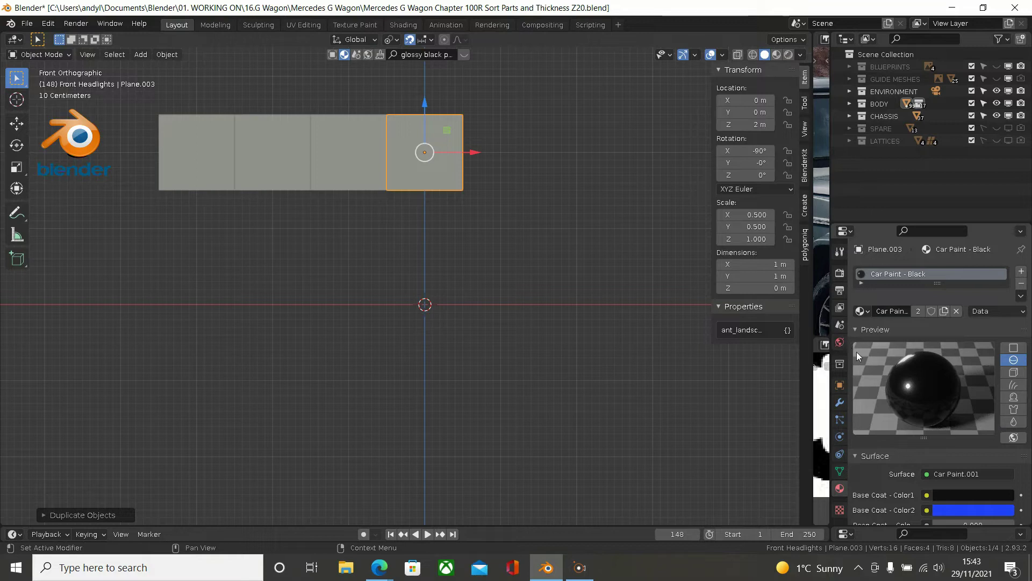
# Replace the fourth plane's Car Paint - Black slot with the Flag Logo material
pyautogui.click(862, 311)
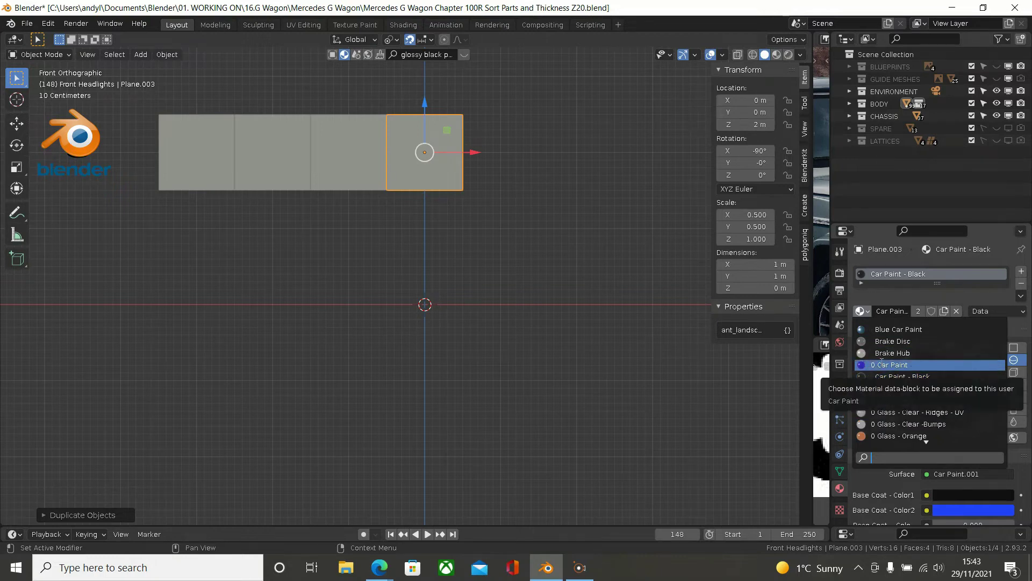
pyautogui.click(356, 167)
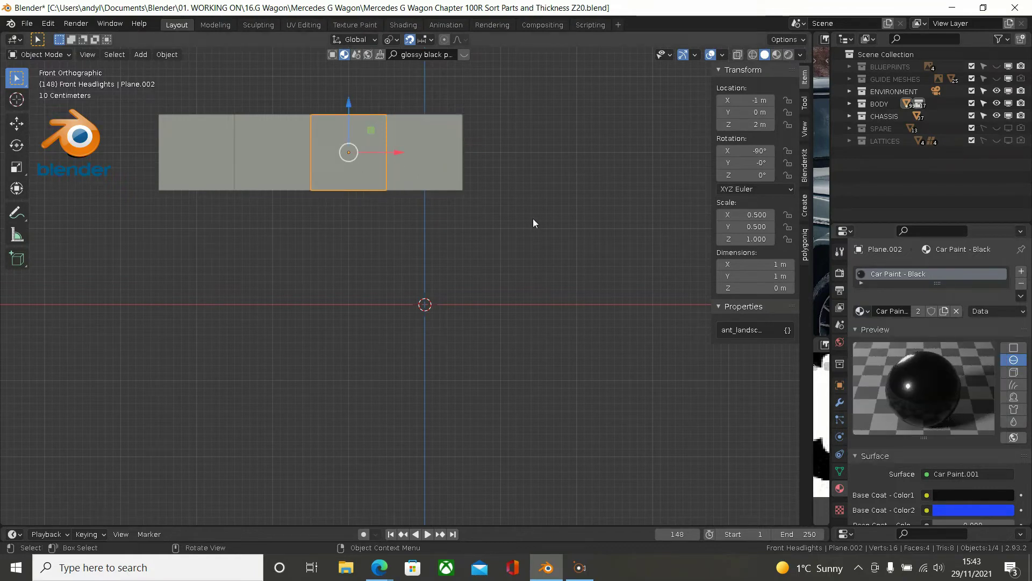
pyautogui.click(399, 163)
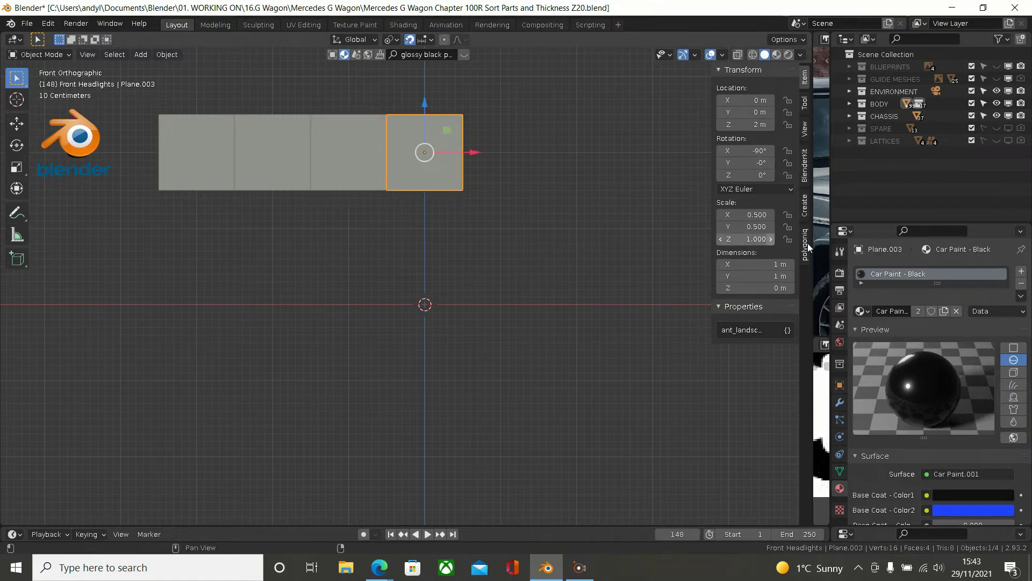
pyautogui.click(1021, 283)
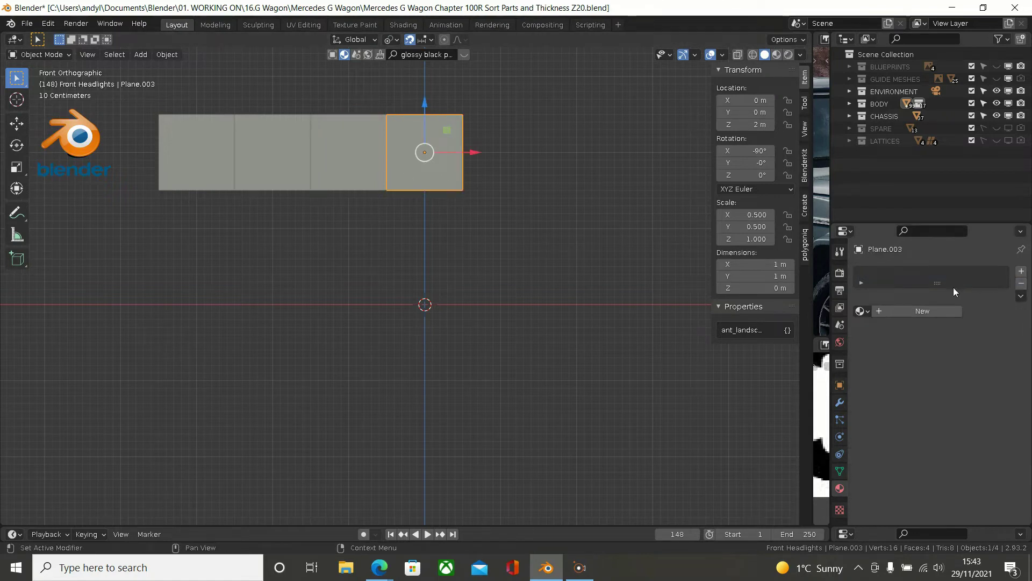
pyautogui.click(862, 310)
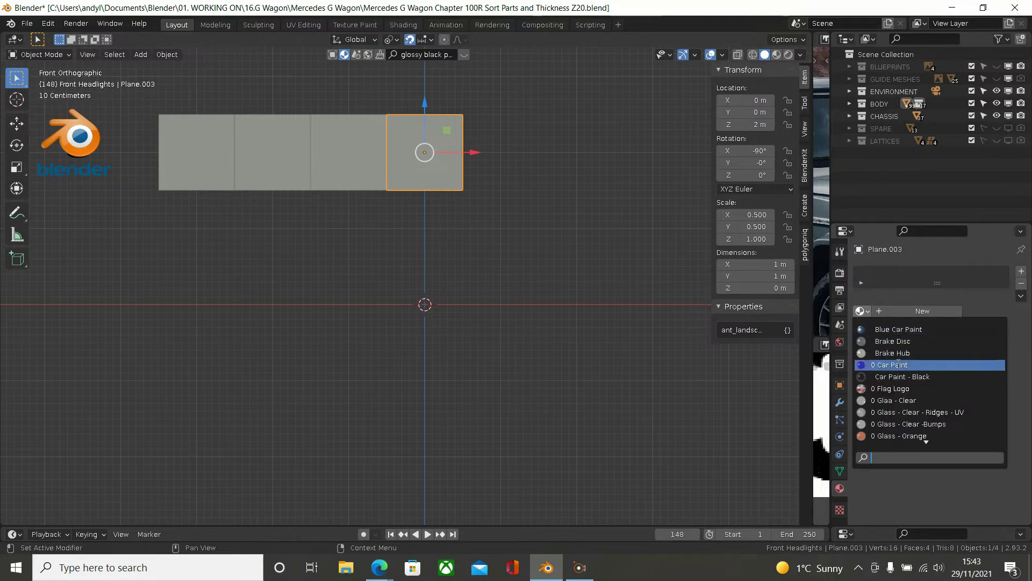
pyautogui.scroll(-2, 903, 391)
pyautogui.scroll(-2, 903, 391)
pyautogui.scroll(-1, 903, 391)
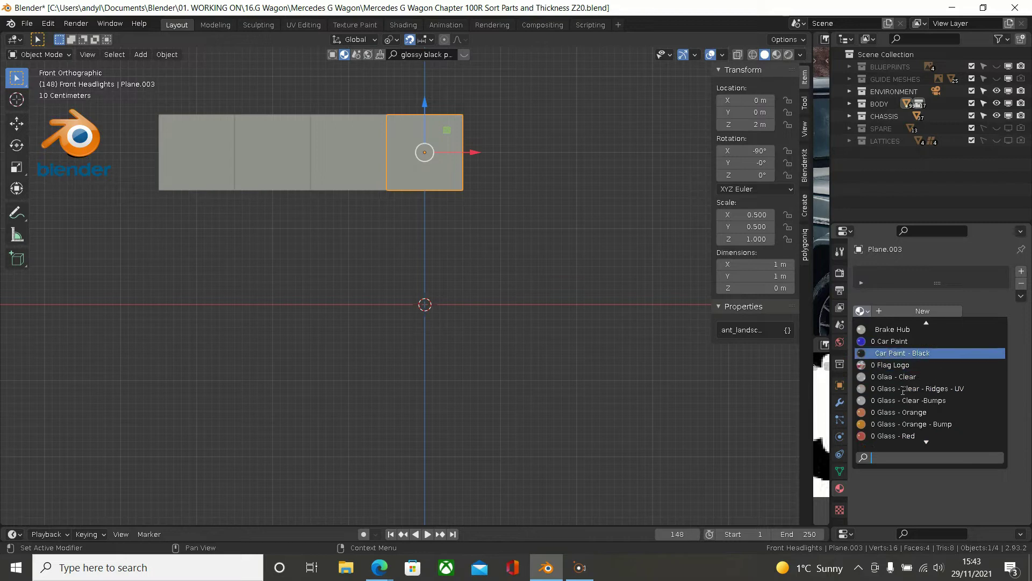
pyautogui.scroll(2, 903, 391)
pyautogui.scroll(2, 903, 391)
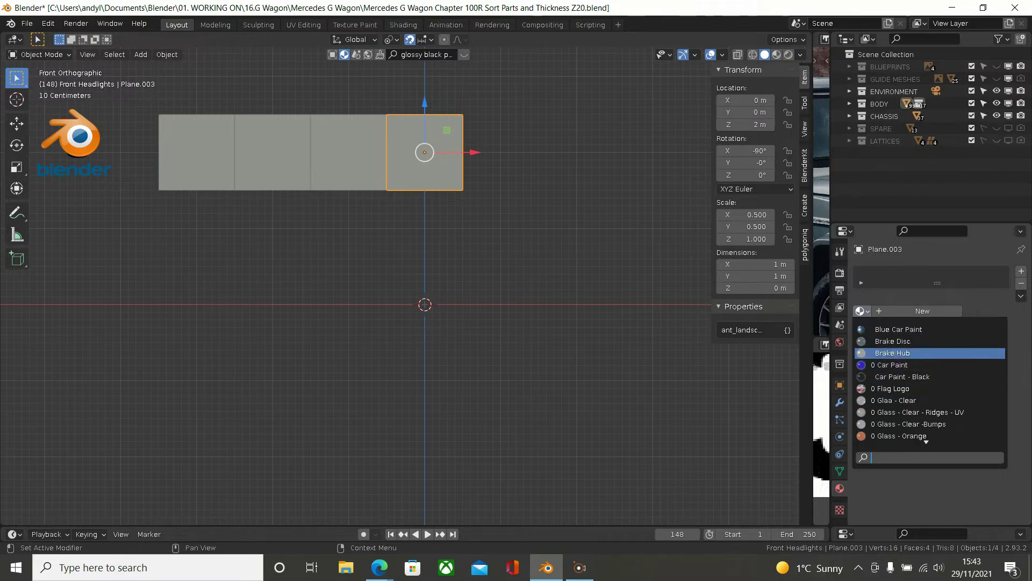
pyautogui.click(893, 385)
# Deselect, centre the four planes in the front view, and hide the transform sidebar
pyautogui.click(544, 231)
pyautogui.scroll(-2, 281, 147)
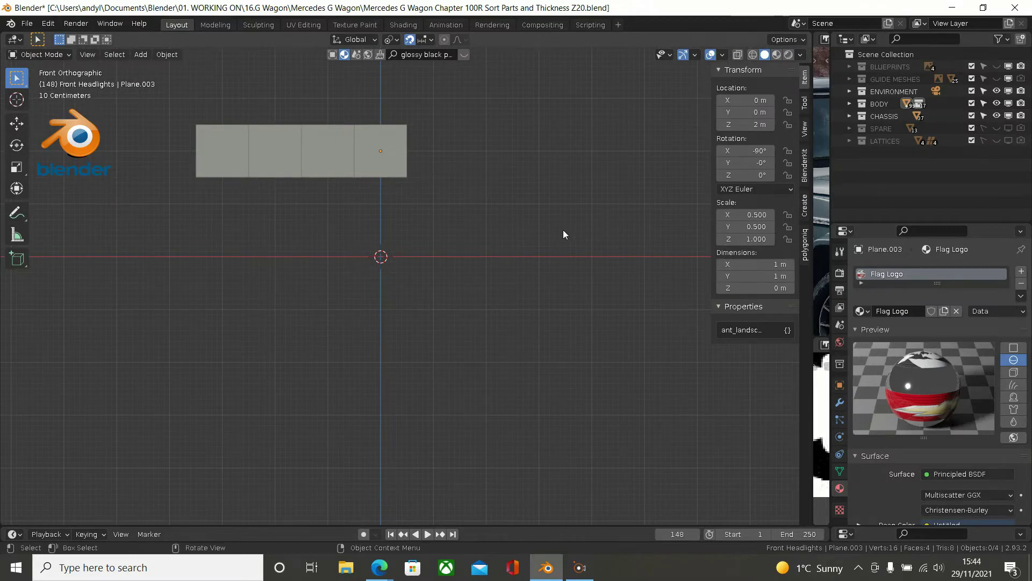
pyautogui.scroll(2, 463, 197)
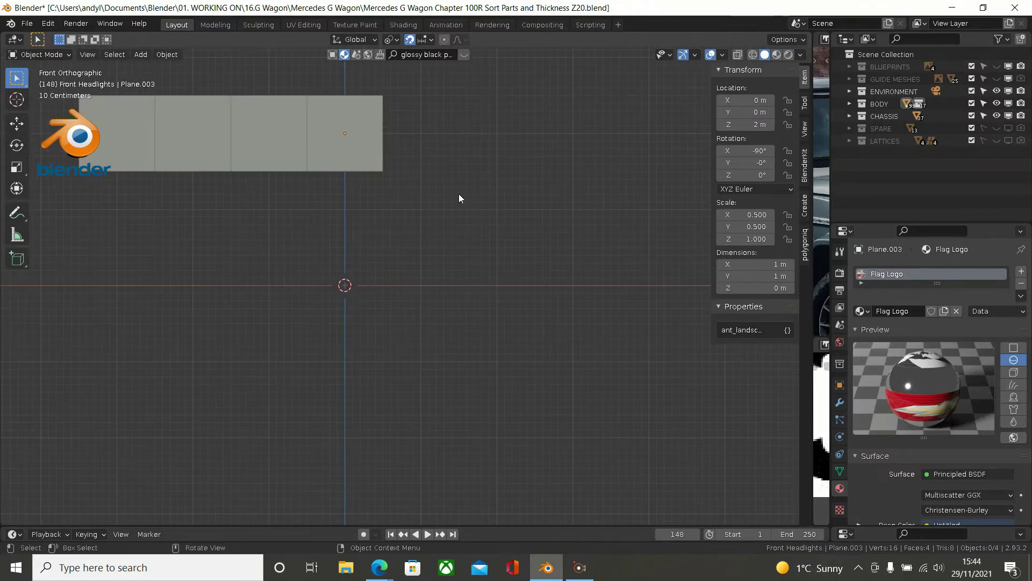
pyautogui.keyDown('shift'); pyautogui.moveTo(421, 198); pyautogui.dragTo(489, 276, button='middle'); pyautogui.keyUp('shift')
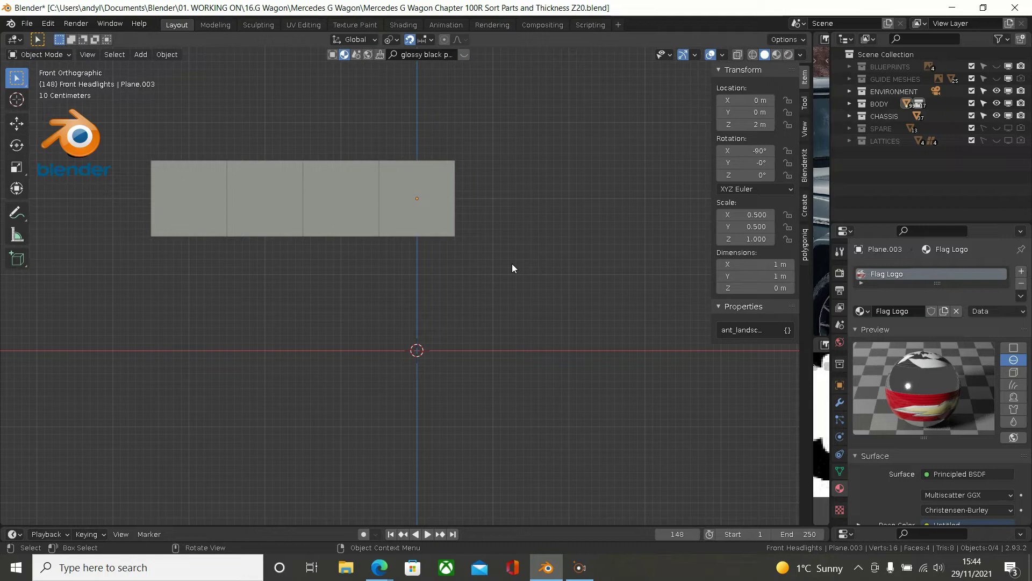
pyautogui.press('n')
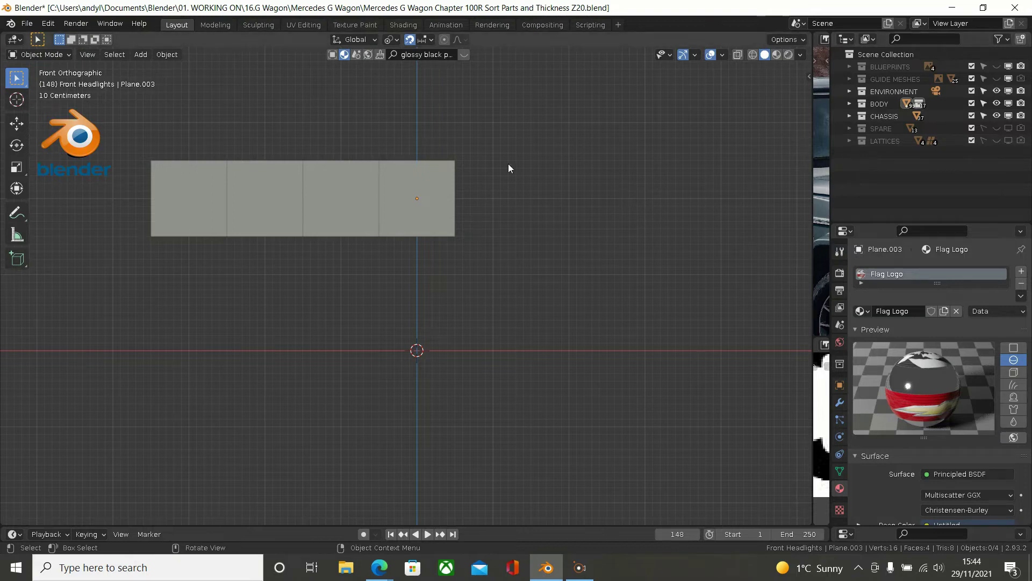
# Select all four palette planes together in the viewport
pyautogui.click(215, 183)
pyautogui.keyDown('shift'); pyautogui.click(393, 193); pyautogui.keyUp('shift')
pyautogui.keyDown('shift'); pyautogui.click(296, 203); pyautogui.keyUp('shift')
pyautogui.keyDown('shift'); pyautogui.click(321, 204); pyautogui.keyUp('shift')
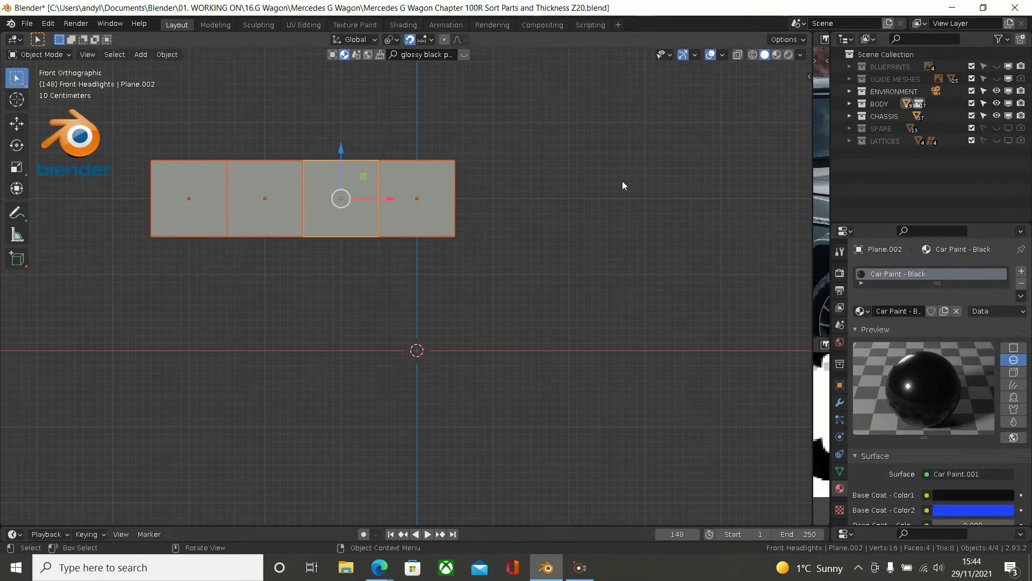
# Expand ENVIRONMENT, BODY, Fixed Frame, Fenders, Front Shell and Front Doors in the Outliner
pyautogui.click(850, 92)
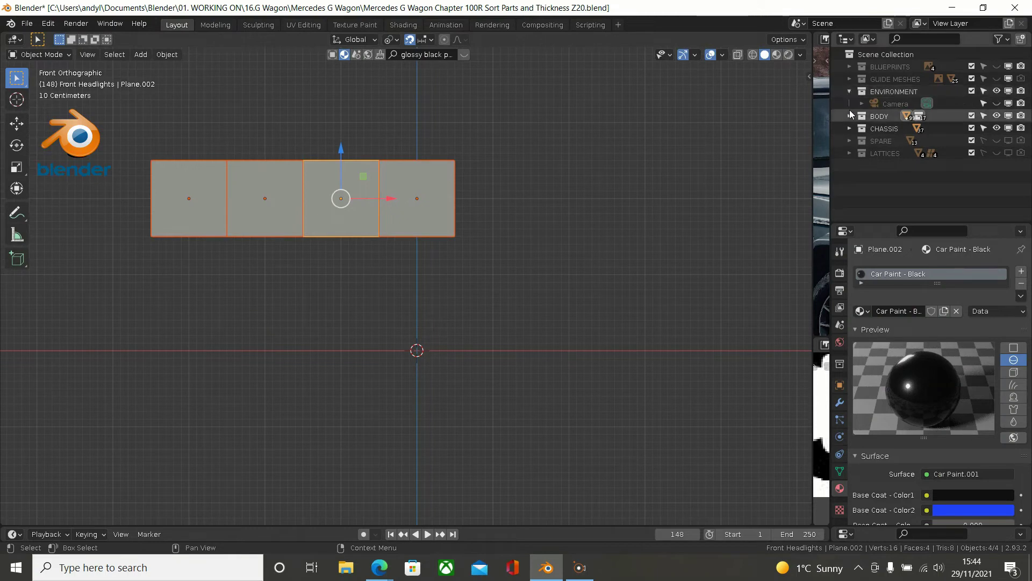
pyautogui.click(849, 117)
pyautogui.scroll(-2, 860, 111)
pyautogui.scroll(-2, 860, 113)
pyautogui.scroll(-3, 860, 119)
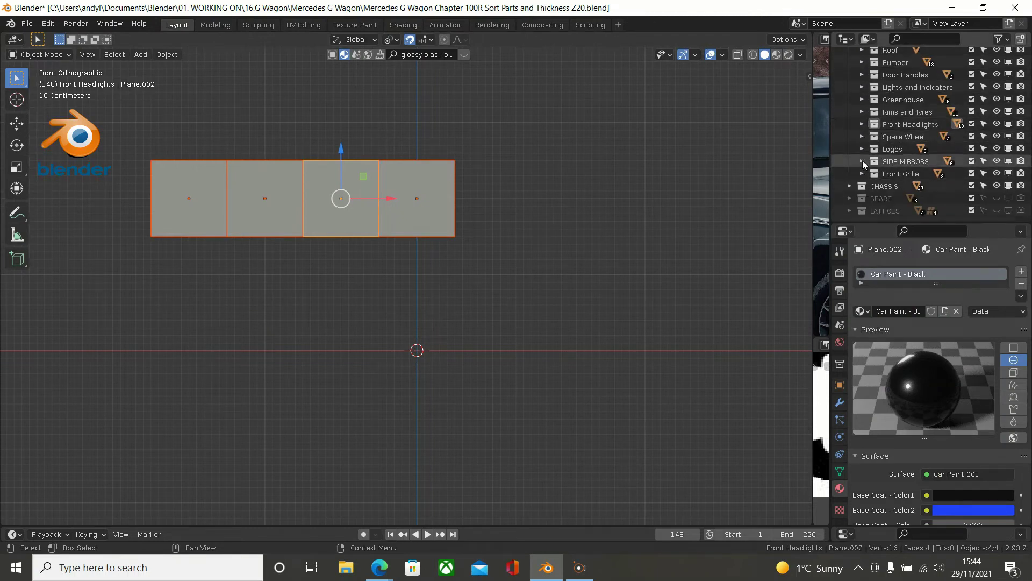
pyautogui.scroll(2, 871, 145)
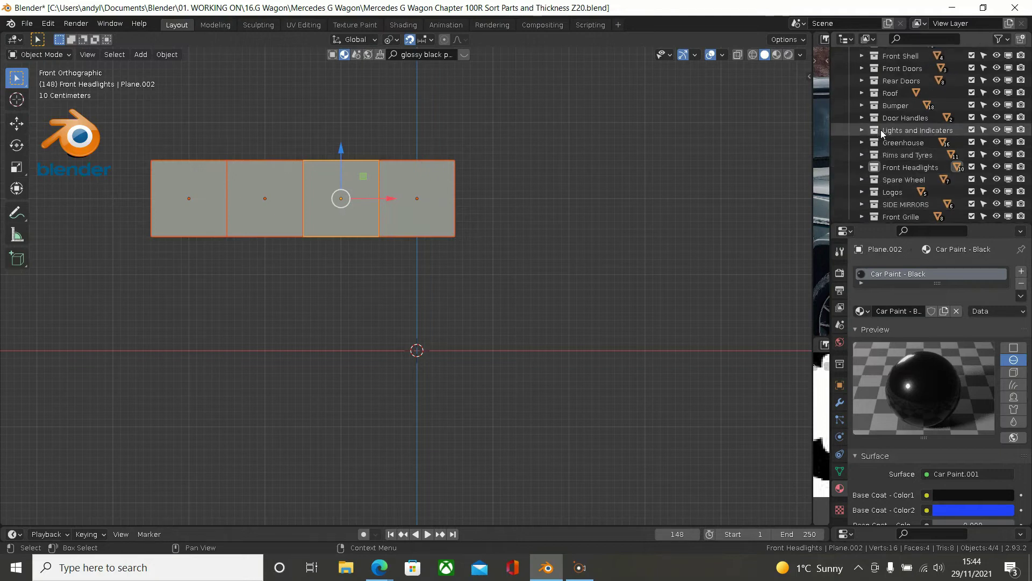
pyautogui.scroll(2, 882, 134)
pyautogui.scroll(1, 882, 134)
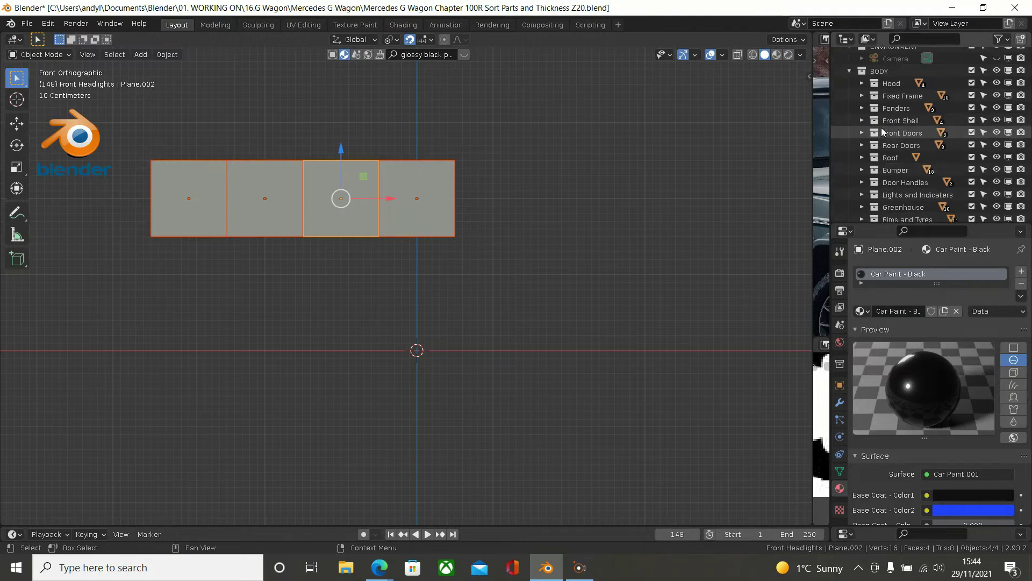
pyautogui.click(862, 85)
pyautogui.click(860, 86)
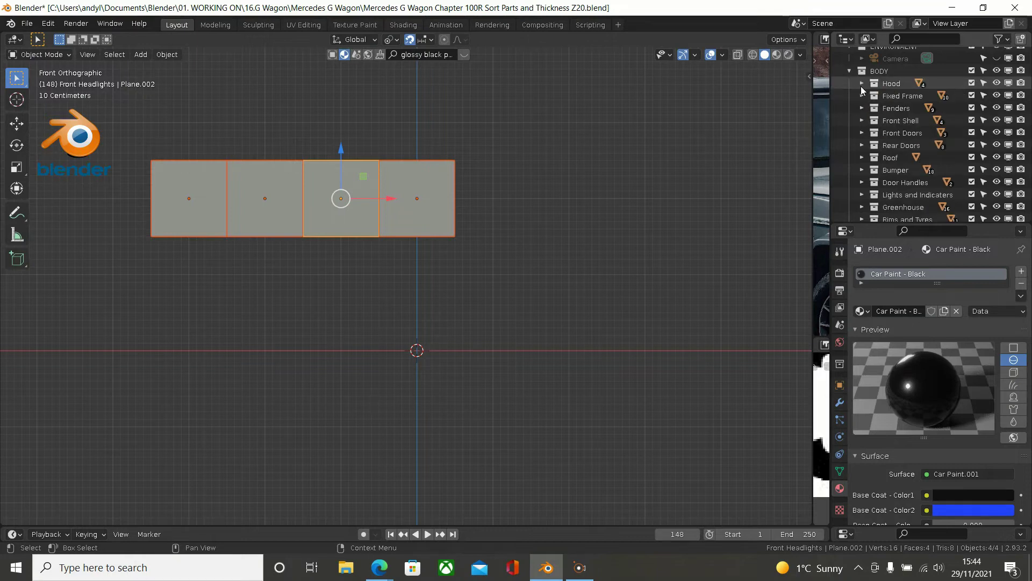
pyautogui.click(861, 94)
pyautogui.scroll(-2, 863, 101)
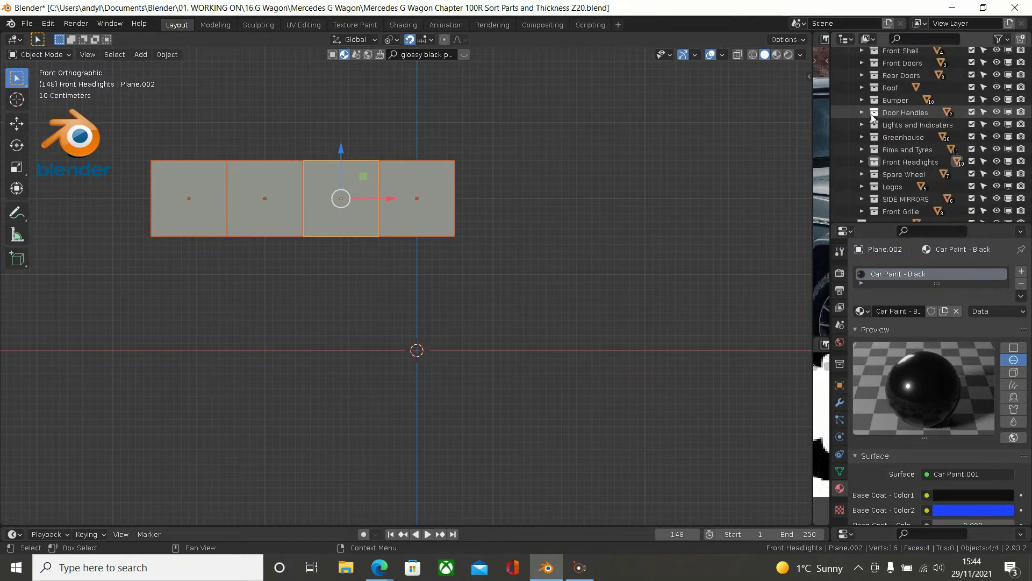
pyautogui.scroll(-2, 868, 110)
pyautogui.scroll(-2, 872, 119)
pyautogui.click(861, 102)
pyautogui.scroll(-3, 868, 129)
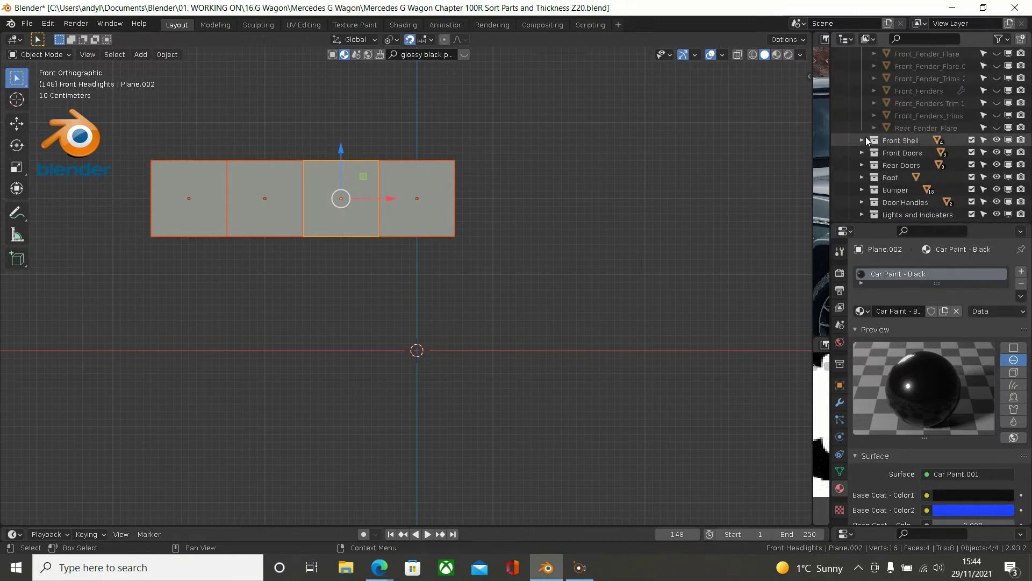
pyautogui.click(863, 140)
pyautogui.scroll(-1, 897, 125)
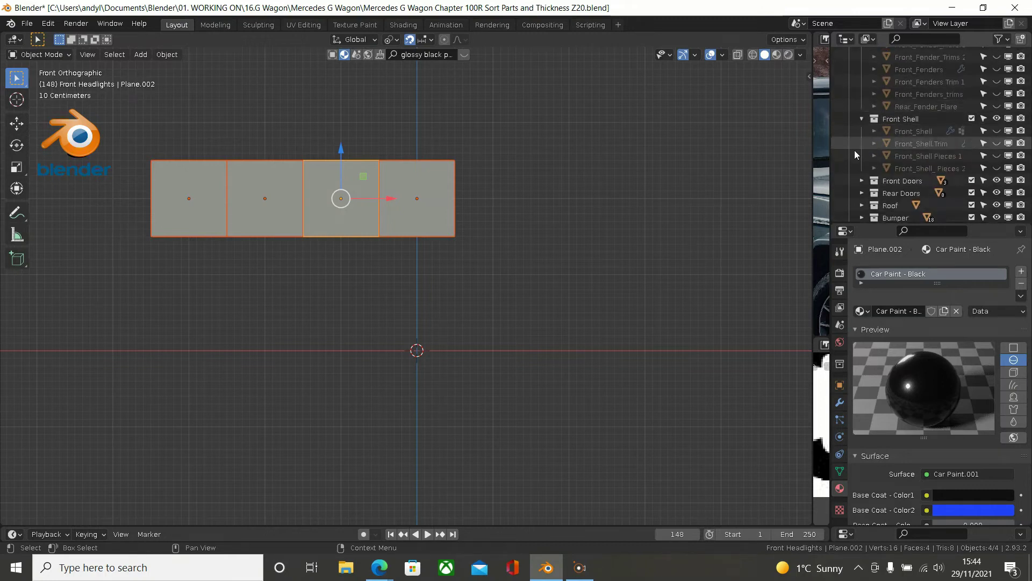
pyautogui.click(862, 181)
pyautogui.scroll(-1, 889, 157)
pyautogui.scroll(-2, 889, 156)
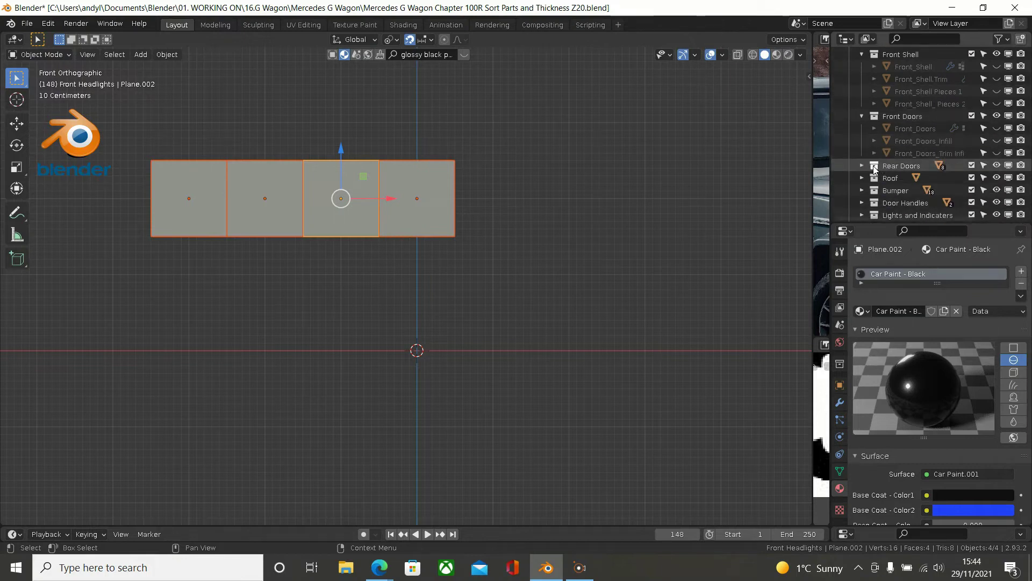
# Expand Rear Doors, Roof, Bumper, Door Handles, Lights, Greenhouse and Front Headlights to find the planes
pyautogui.click(862, 165)
pyautogui.scroll(-3, 882, 155)
pyautogui.scroll(-3, 889, 152)
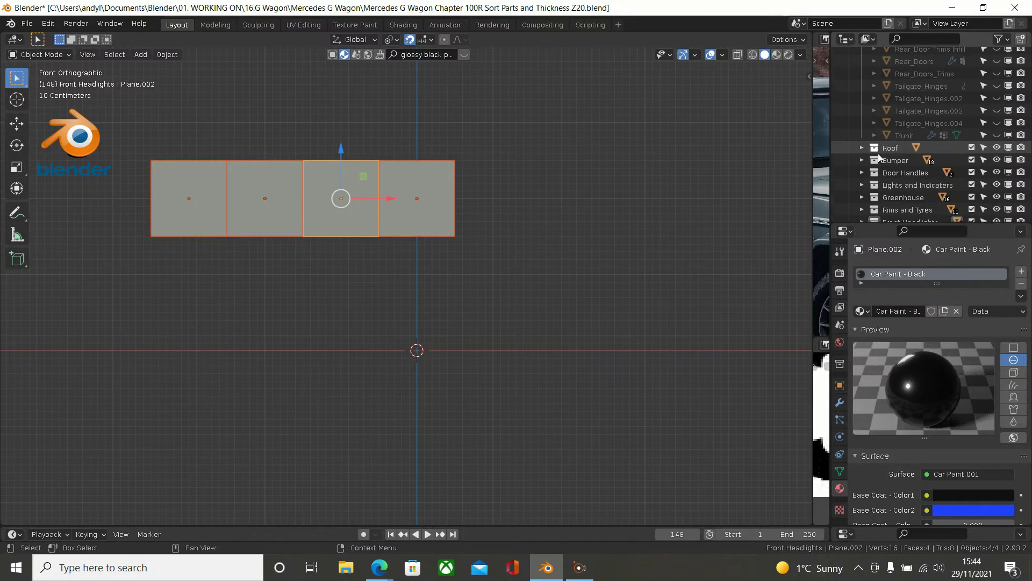
pyautogui.click(862, 147)
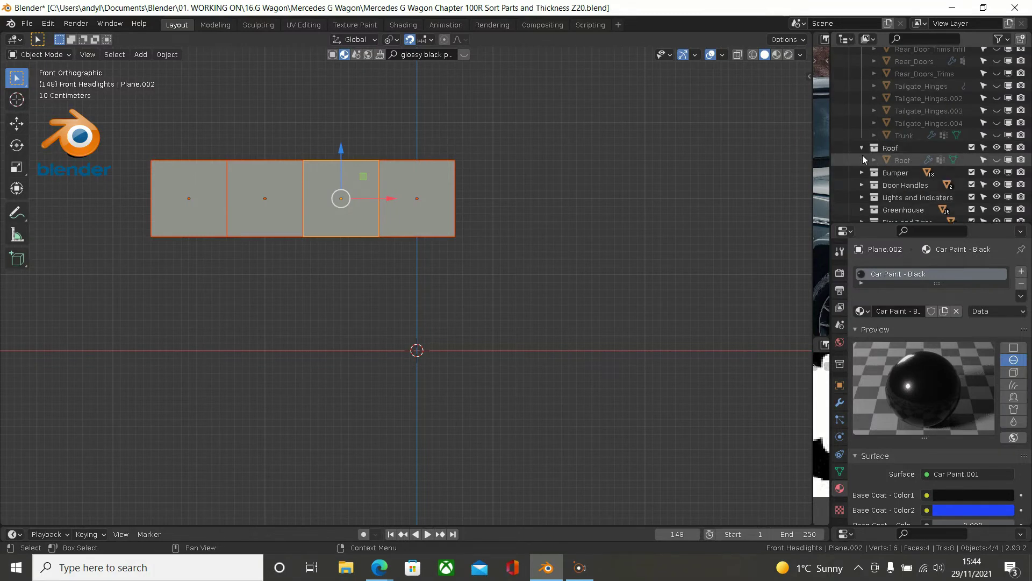
pyautogui.click(862, 172)
pyautogui.scroll(-2, 902, 151)
pyautogui.scroll(-2, 901, 151)
pyautogui.scroll(-2, 901, 151)
pyautogui.scroll(-2, 901, 155)
pyautogui.scroll(-2, 903, 152)
pyautogui.scroll(-2, 902, 152)
pyautogui.click(863, 128)
pyautogui.scroll(-5, 906, 127)
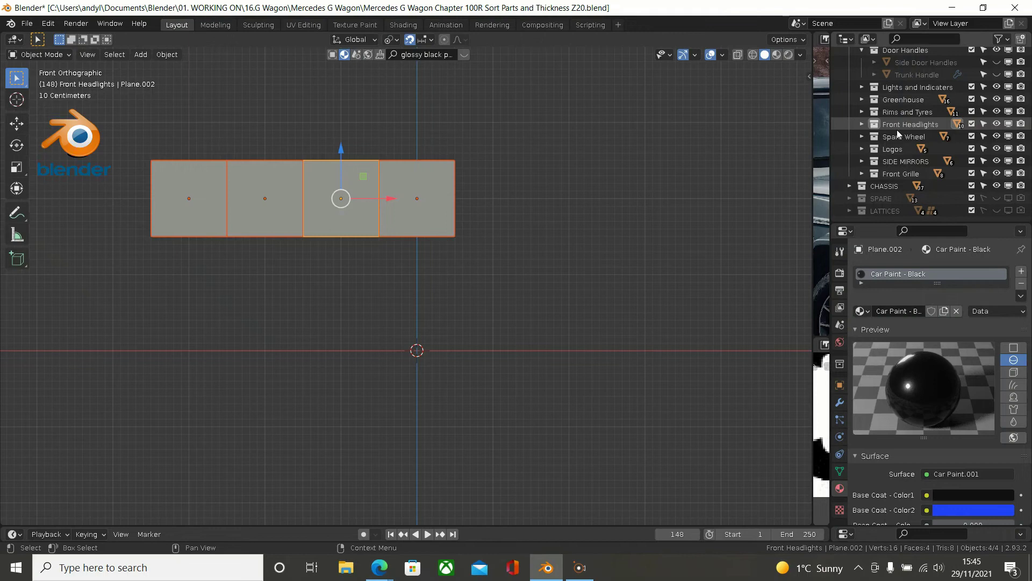
pyautogui.click(862, 88)
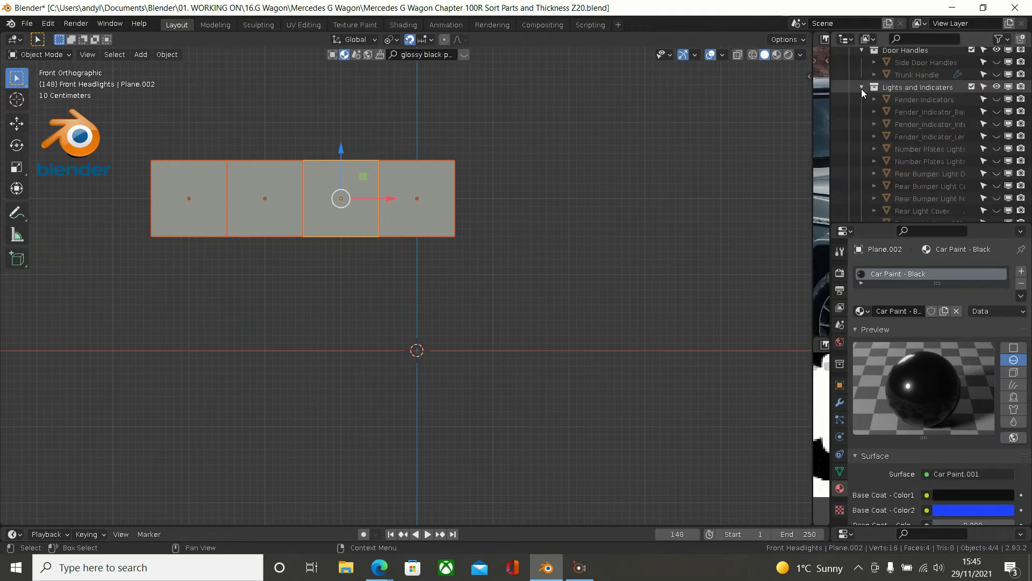
pyautogui.scroll(-2, 876, 112)
pyautogui.scroll(-2, 875, 112)
pyautogui.scroll(-5, 875, 112)
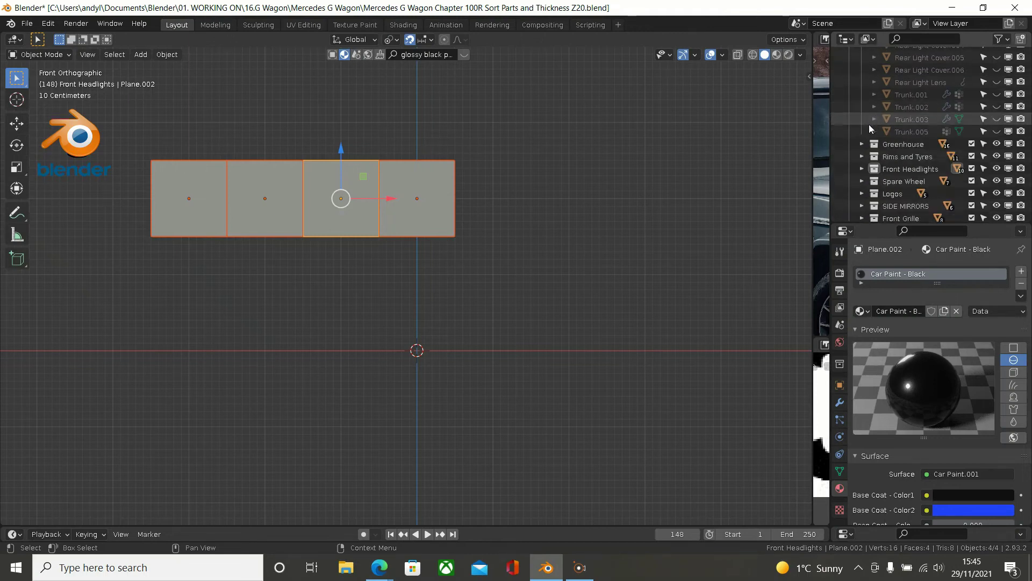
pyautogui.click(862, 143)
pyautogui.scroll(-2, 892, 120)
pyautogui.scroll(-2, 892, 120)
pyautogui.scroll(-5, 892, 121)
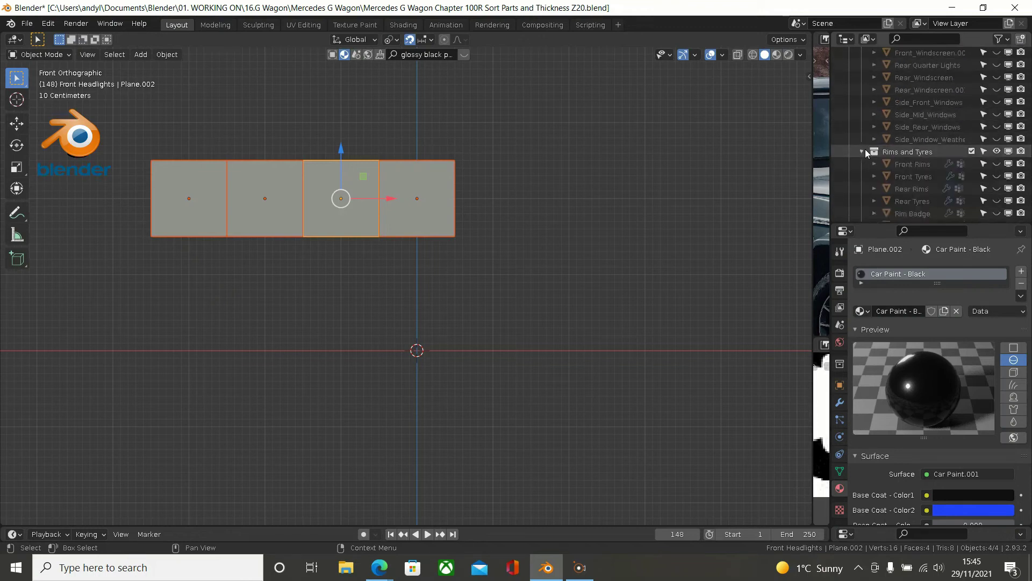
pyautogui.scroll(-2, 887, 140)
pyautogui.scroll(-1, 911, 131)
pyautogui.scroll(-2, 906, 137)
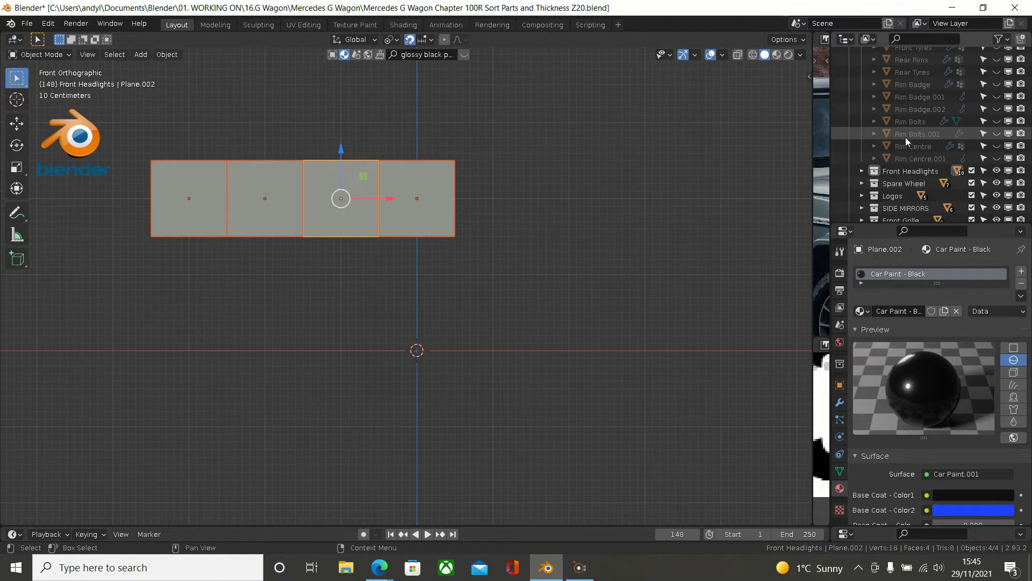
pyautogui.click(862, 171)
pyautogui.scroll(-2, 892, 153)
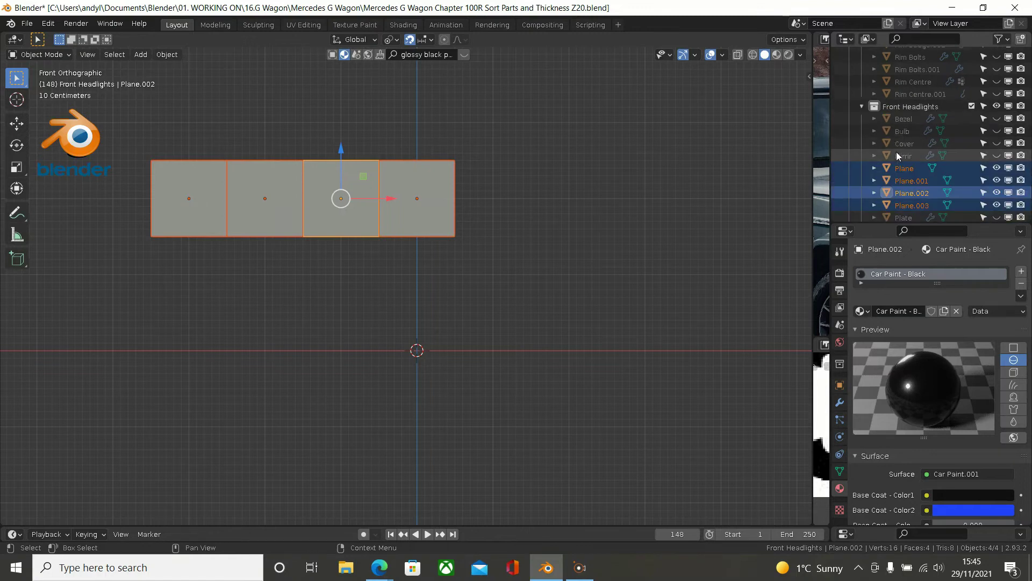
pyautogui.scroll(-1, 895, 152)
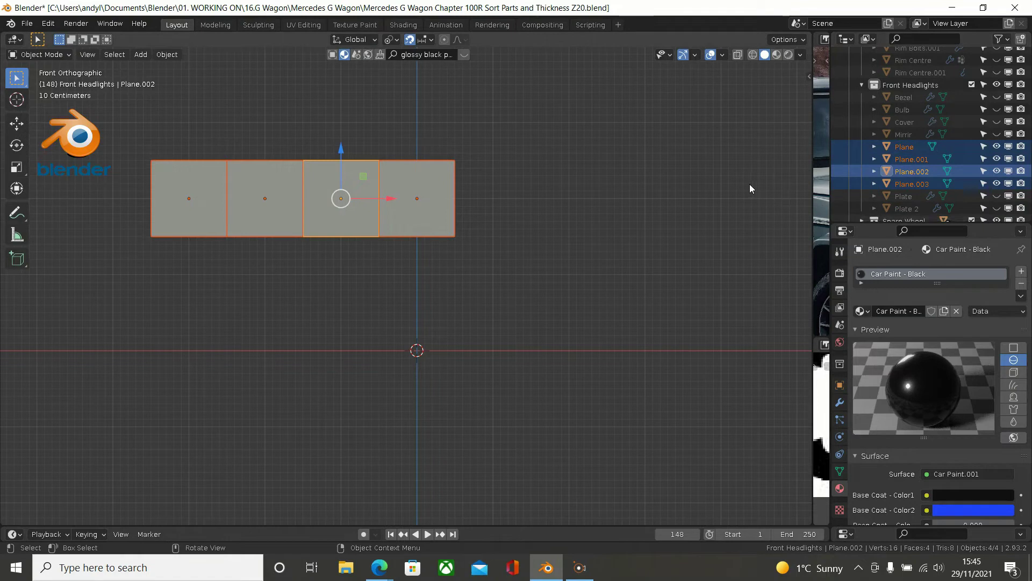
# Move the four selected planes into a new collection named 'MATERIALS'
pyautogui.press('m')
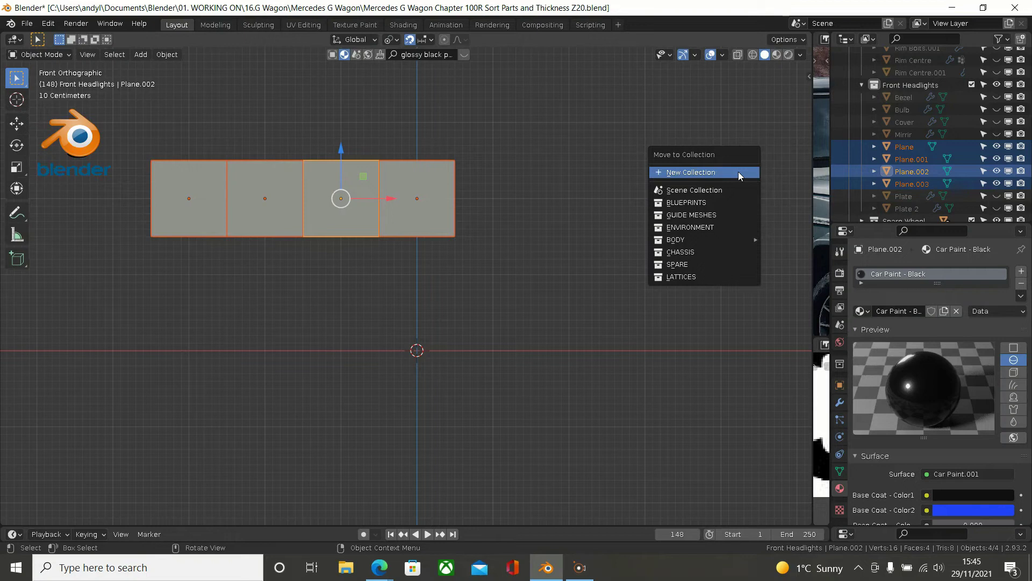
pyautogui.click(738, 174)
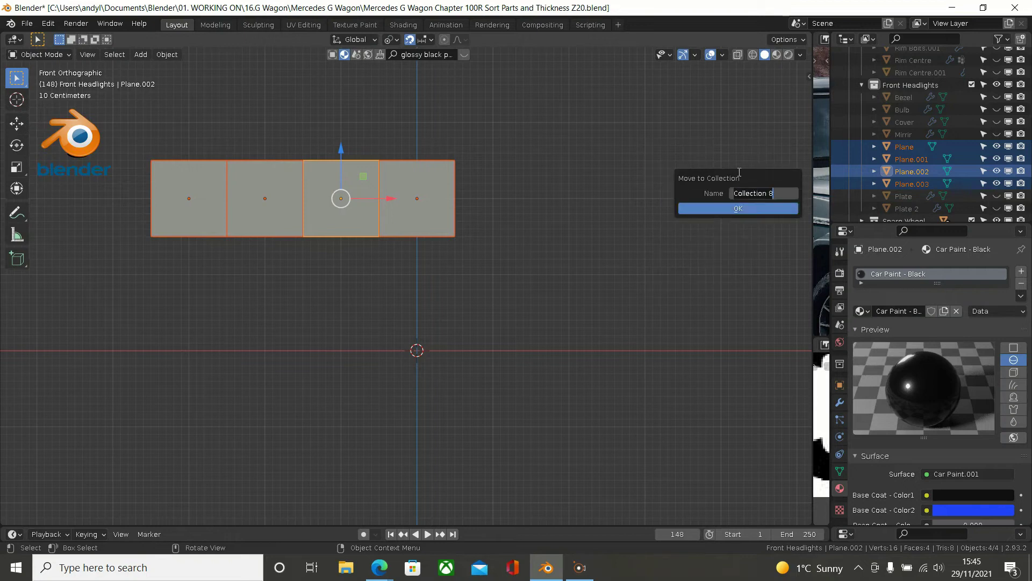
pyautogui.write('MATERIAL')
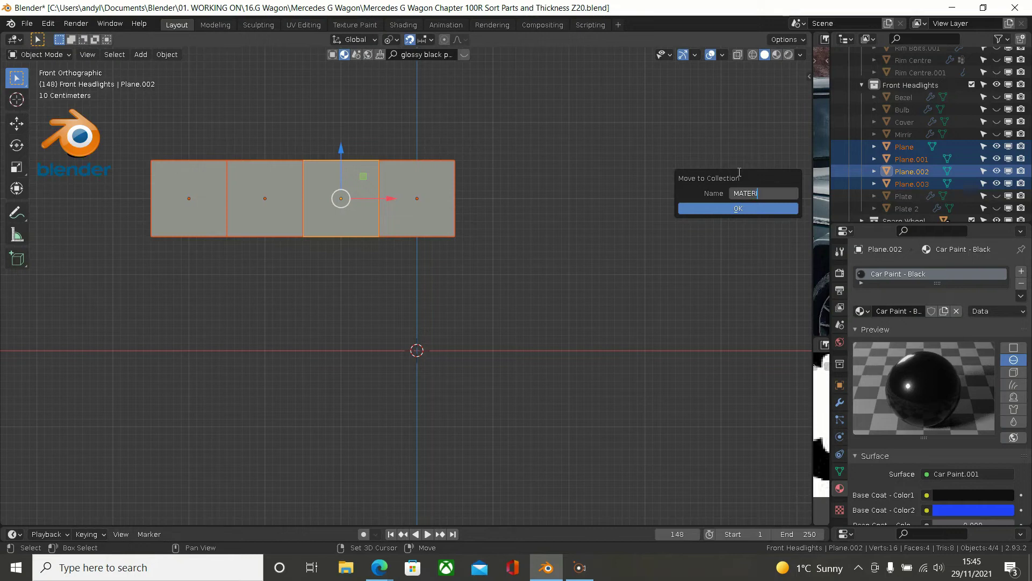
pyautogui.write('S')
pyautogui.click(737, 208)
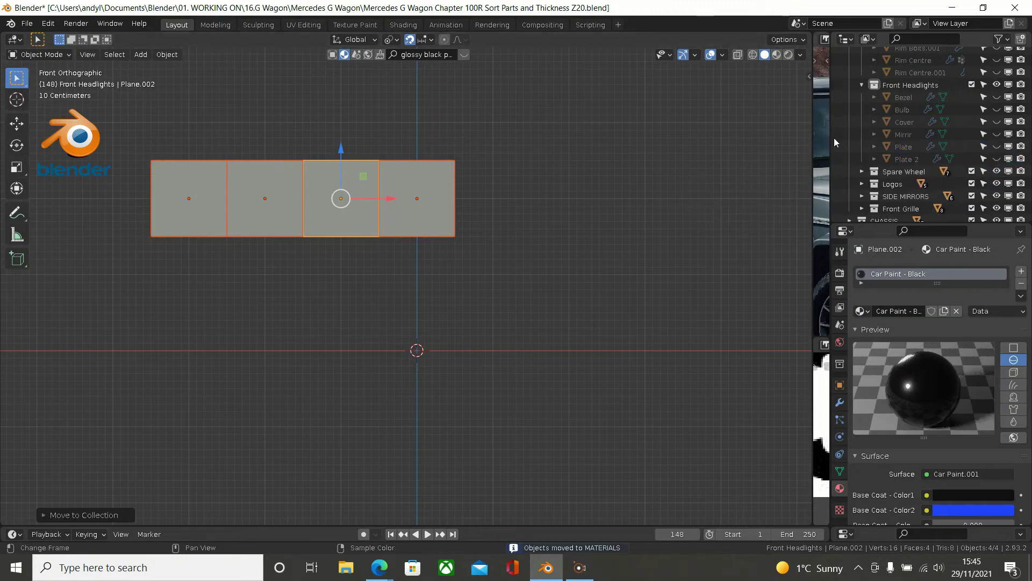
pyautogui.scroll(-2, 872, 129)
pyautogui.scroll(-2, 892, 128)
# Hide the MATERIALS collection from the viewport
pyautogui.scroll(-1, 893, 128)
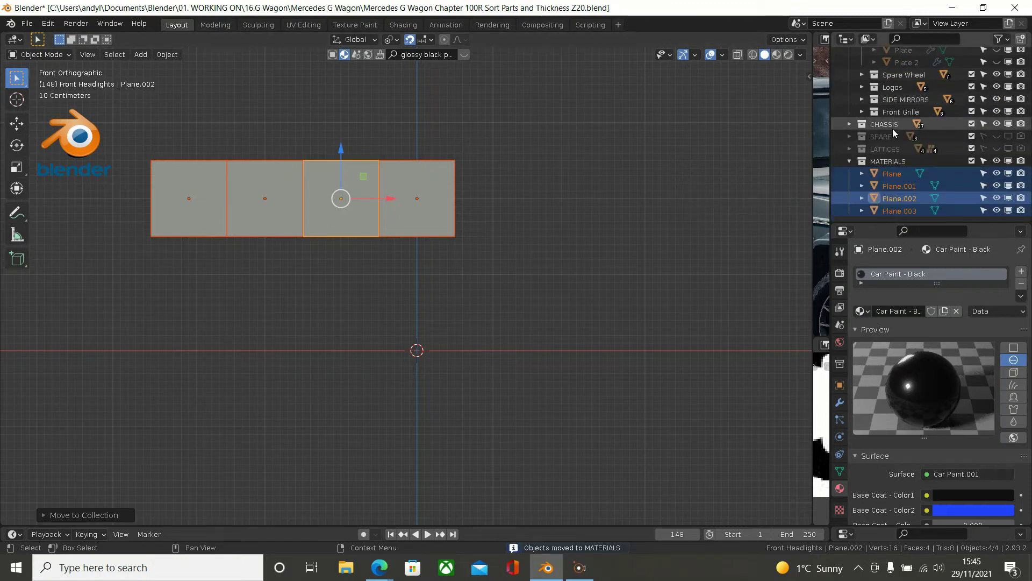
pyautogui.click(997, 162)
pyautogui.scroll(-2, 644, 168)
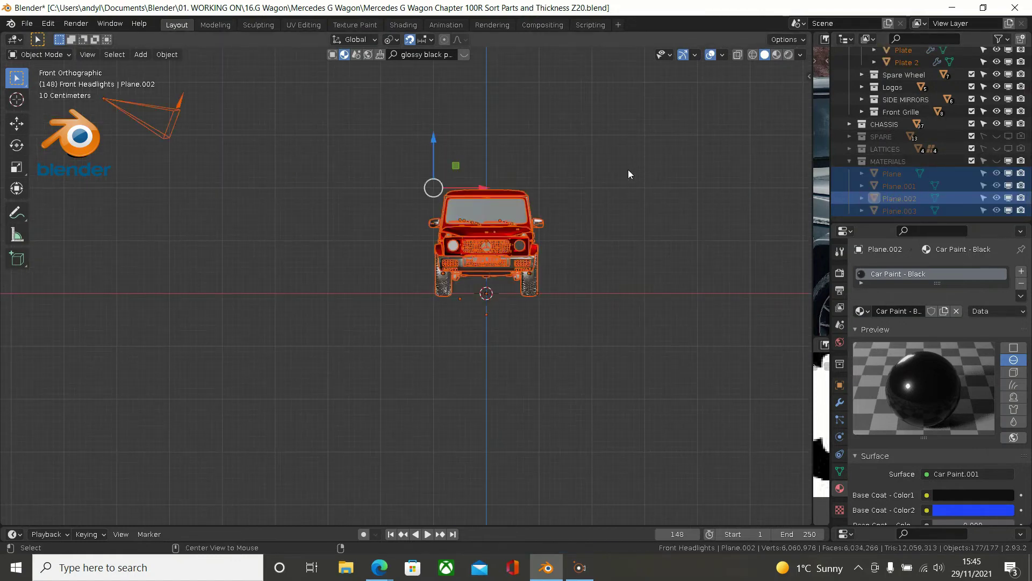
pyautogui.scroll(1, 586, 195)
# Deselect the car and orbit and zoom in on its front-left side mirror
pyautogui.moveTo(585, 201); pyautogui.dragTo(480, 220, button='middle')
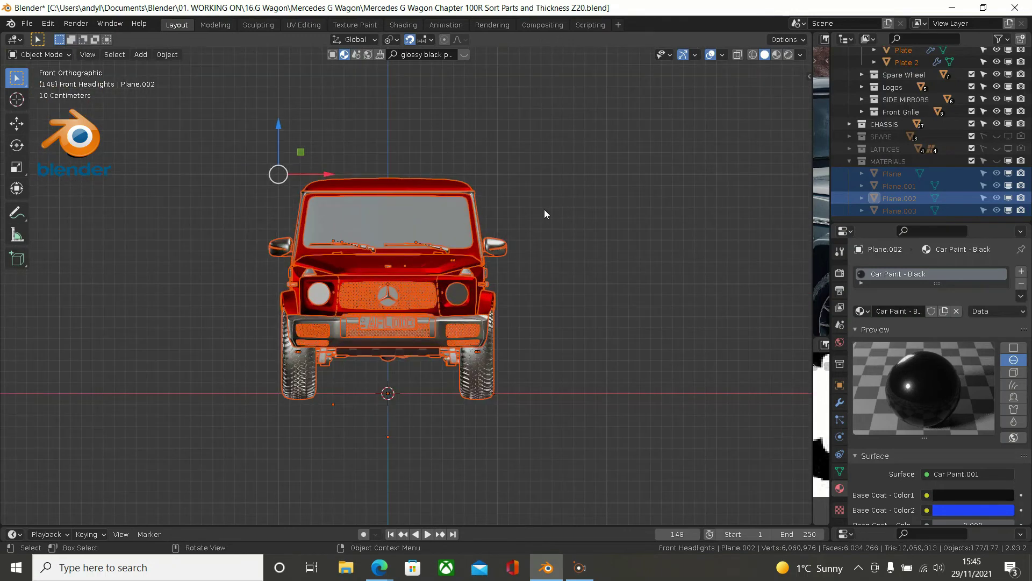
pyautogui.click(479, 166)
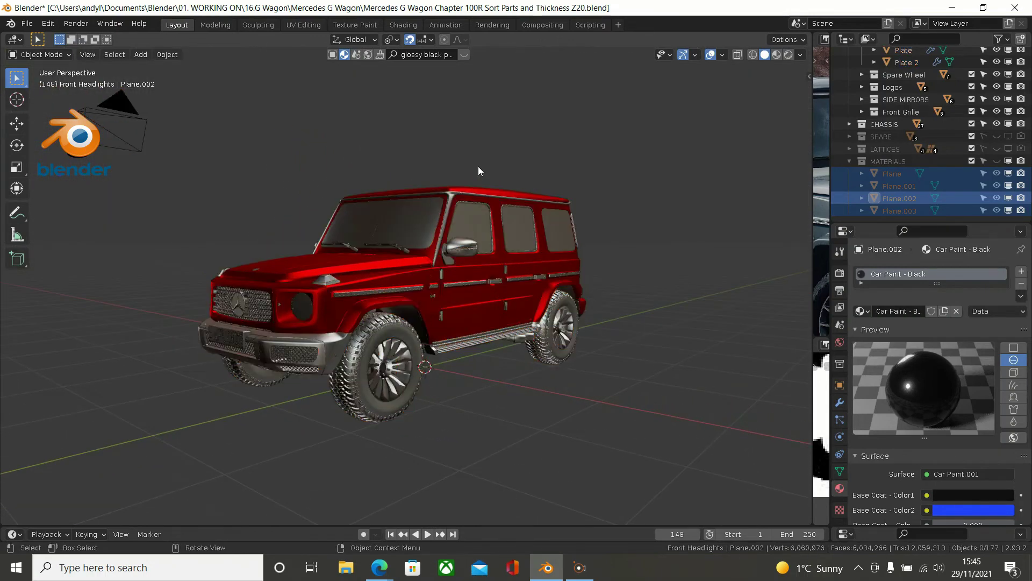
pyautogui.scroll(4, 457, 170)
pyautogui.moveTo(453, 173)
pyautogui.mouseDown(button='middle')
pyautogui.moveTo(483, 88)
pyautogui.moveTo(467, 183)
pyautogui.moveTo(443, 168)
pyautogui.moveTo(427, 206)
pyautogui.moveTo(408, 212)
pyautogui.mouseUp(button='middle')
pyautogui.scroll(-5, 468, 183)
pyautogui.scroll(2, 467, 208)
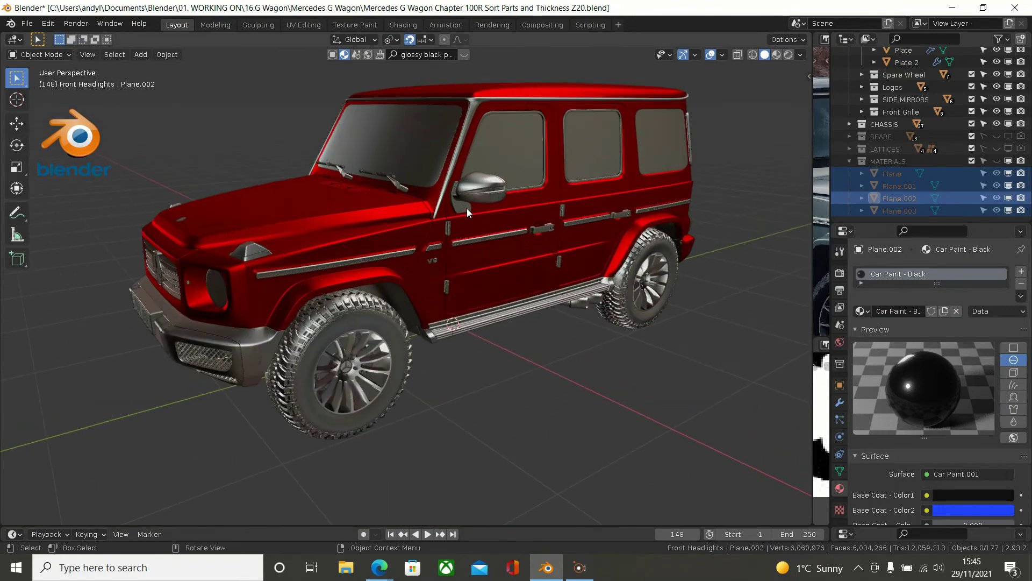
pyautogui.scroll(2, 468, 206)
pyautogui.scroll(2, 492, 174)
# Give the side mirror body the Car Paint - Black material and switch to Material Preview shading
pyautogui.click(493, 165)
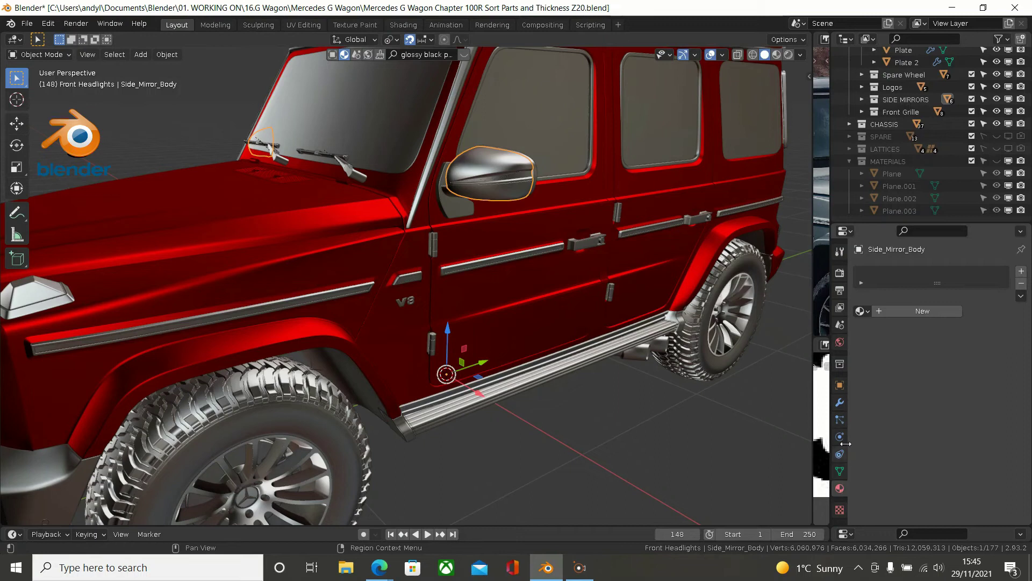
pyautogui.click(861, 311)
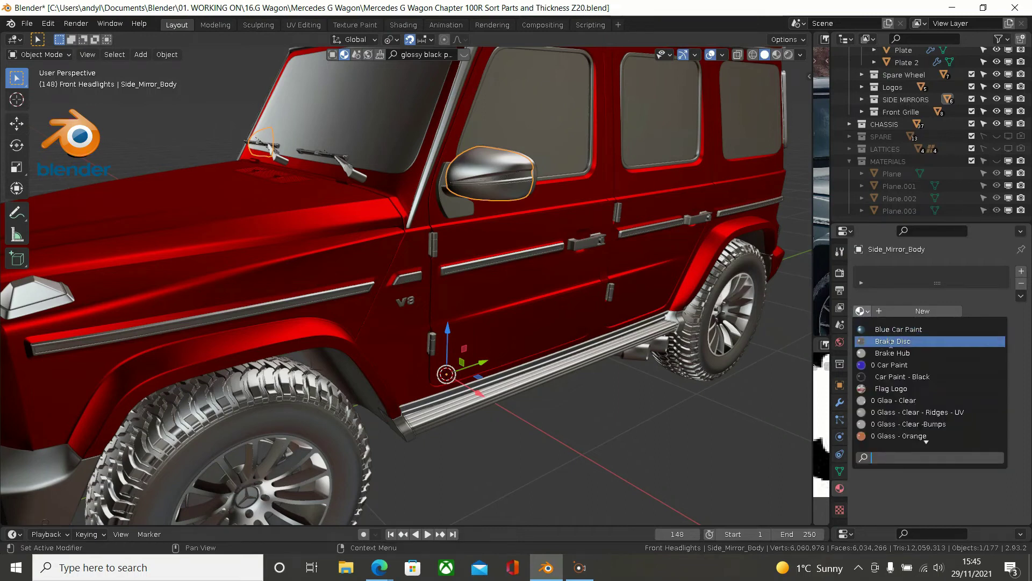
pyautogui.click(894, 379)
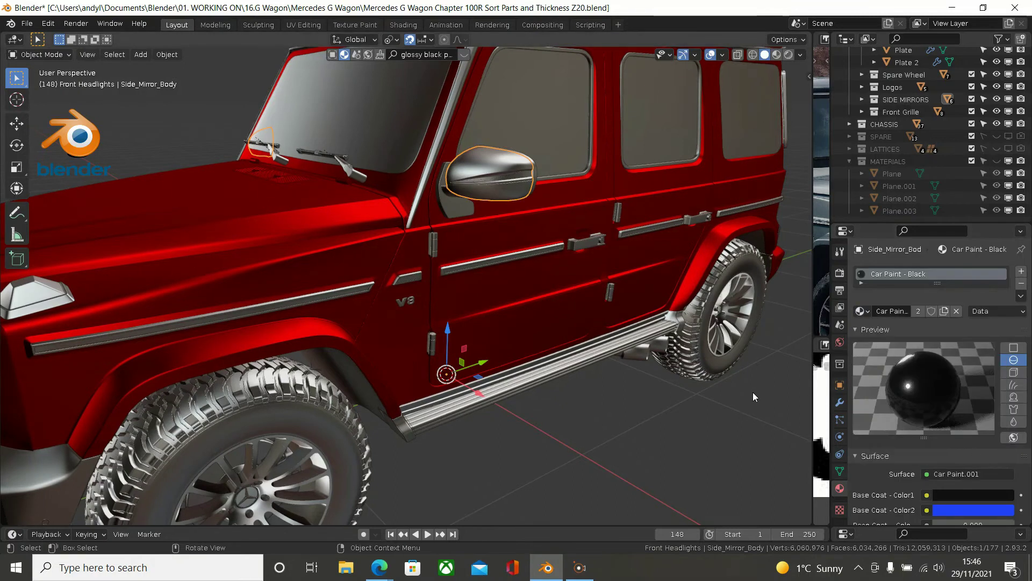
pyautogui.click(777, 54)
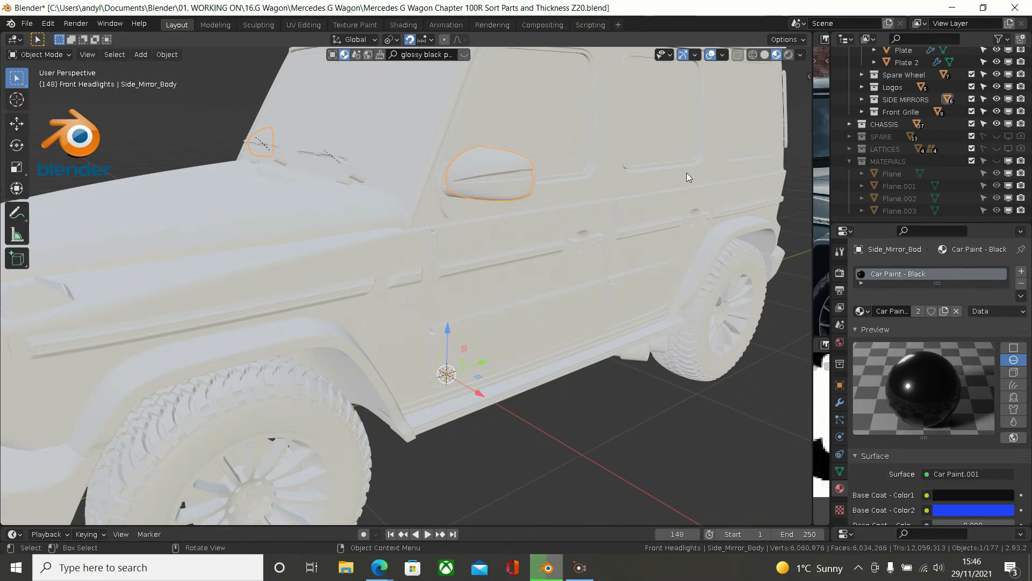
pyautogui.moveTo(560, 194)
pyautogui.mouseDown(button='middle')
pyautogui.moveTo(479, 191)
pyautogui.moveTo(548, 186)
pyautogui.mouseUp(button='middle')
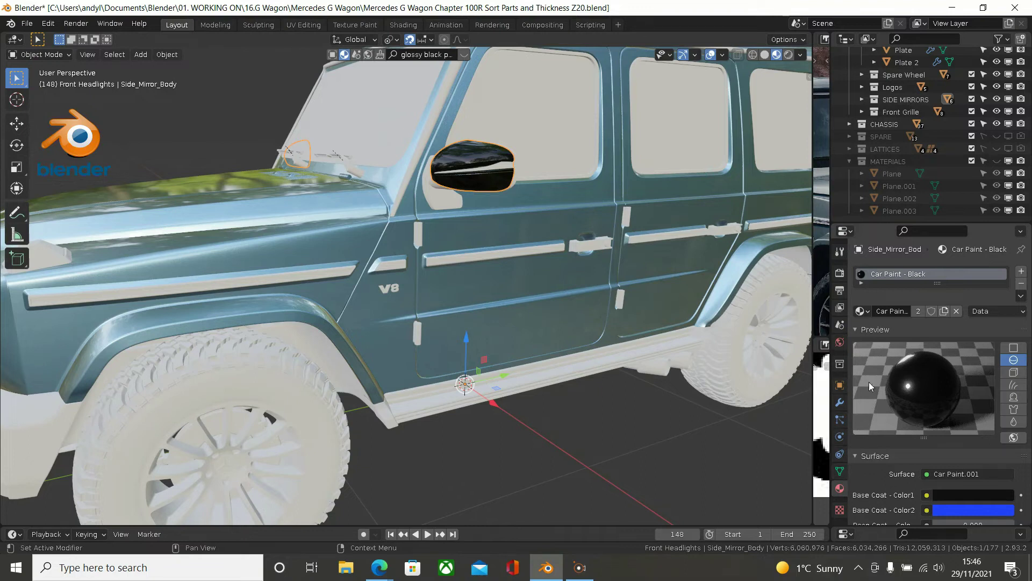
pyautogui.click(862, 311)
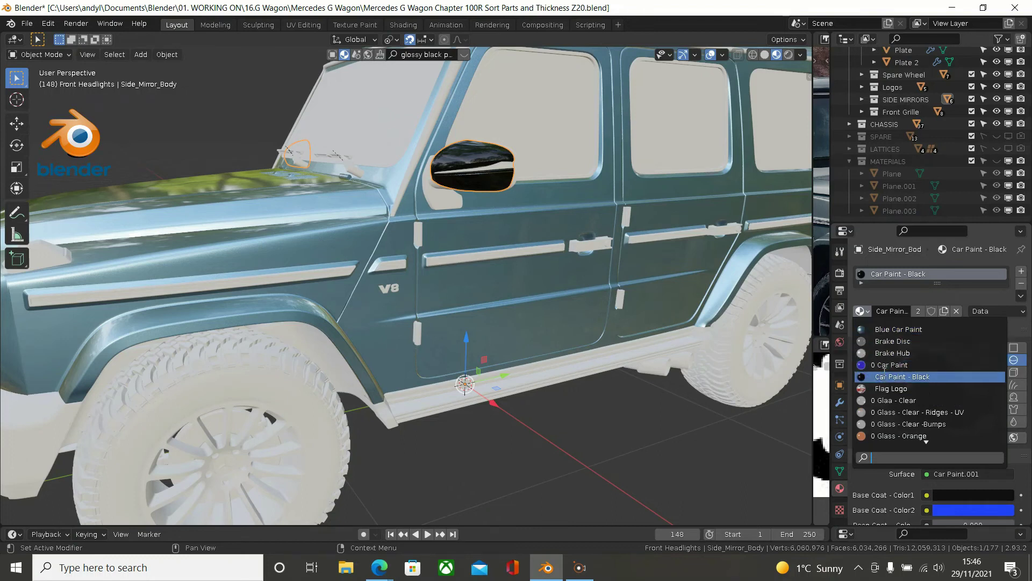
pyautogui.scroll(-2, 885, 391)
pyautogui.scroll(-3, 885, 391)
pyautogui.scroll(-2, 885, 391)
pyautogui.scroll(-2, 885, 391)
pyautogui.scroll(-1, 885, 391)
pyautogui.scroll(-2, 885, 391)
pyautogui.scroll(-1, 885, 391)
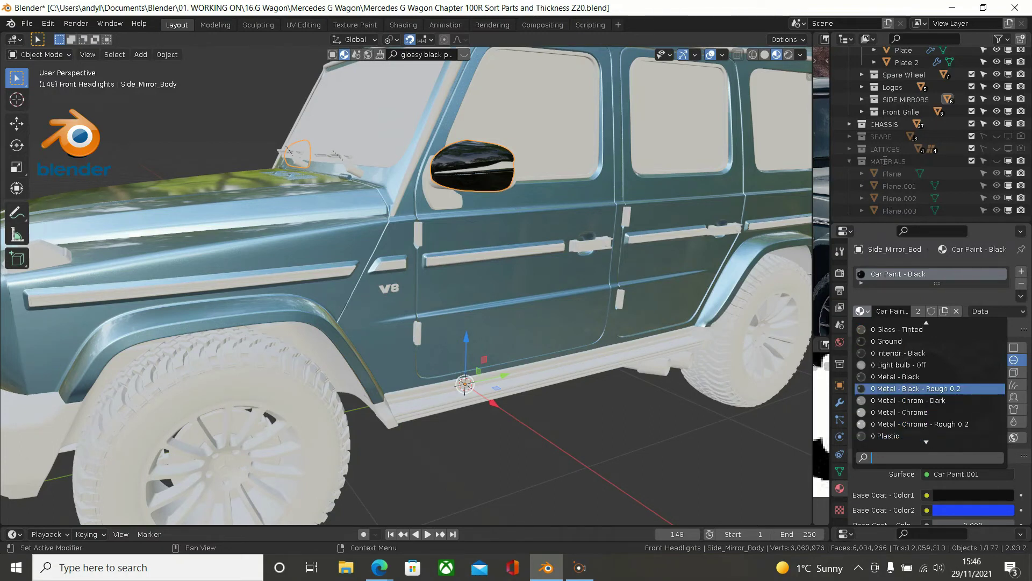
pyautogui.scroll(2, 885, 161)
pyautogui.scroll(2, 885, 161)
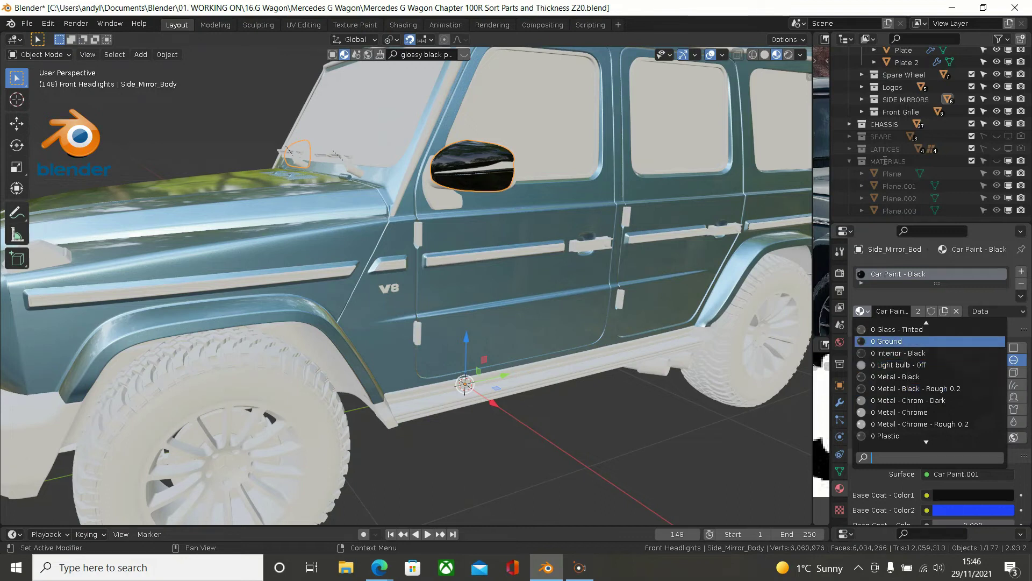
pyautogui.scroll(3, 833, 167)
pyautogui.scroll(2, 837, 167)
pyautogui.scroll(3, 838, 167)
pyautogui.scroll(2, 838, 166)
pyautogui.scroll(3, 838, 166)
pyautogui.scroll(3, 838, 166)
pyautogui.scroll(2, 838, 167)
pyautogui.scroll(2, 838, 166)
pyautogui.scroll(3, 838, 166)
pyautogui.scroll(3, 838, 168)
pyautogui.scroll(2, 839, 167)
pyautogui.scroll(3, 841, 168)
pyautogui.scroll(2, 842, 167)
pyautogui.scroll(3, 844, 166)
pyautogui.scroll(3, 844, 166)
pyautogui.scroll(3, 845, 166)
pyautogui.scroll(1, 847, 165)
pyautogui.scroll(3, 849, 161)
pyautogui.scroll(3, 855, 155)
pyautogui.scroll(3, 859, 148)
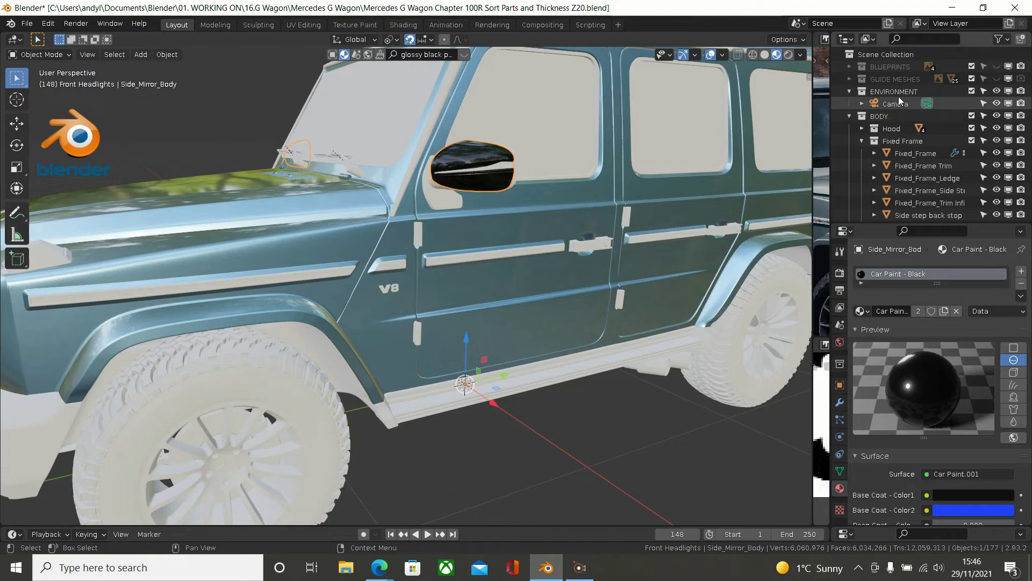
# Collapse the Fixed Frame, Front Shell, Front Doors, Rear Doors, Roof and Bumper collections
pyautogui.scroll(-2, 898, 86)
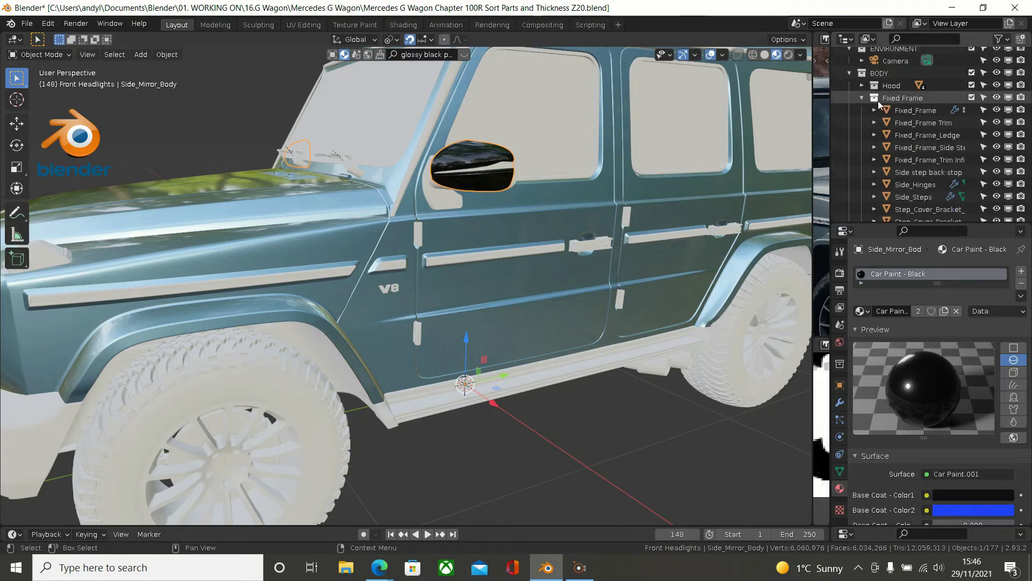
pyautogui.click(864, 99)
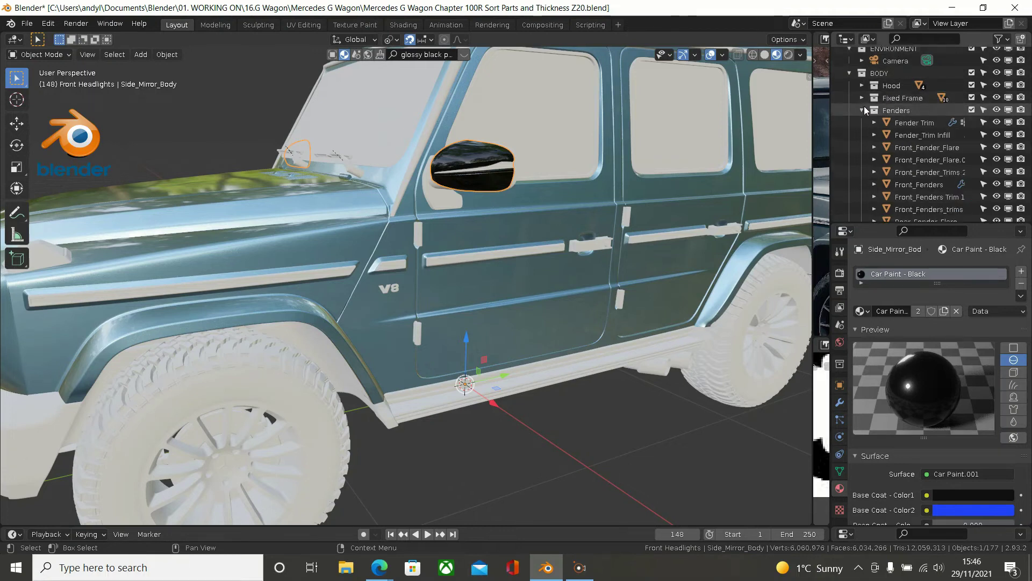
pyautogui.scroll(-1, 871, 113)
pyautogui.click(864, 103)
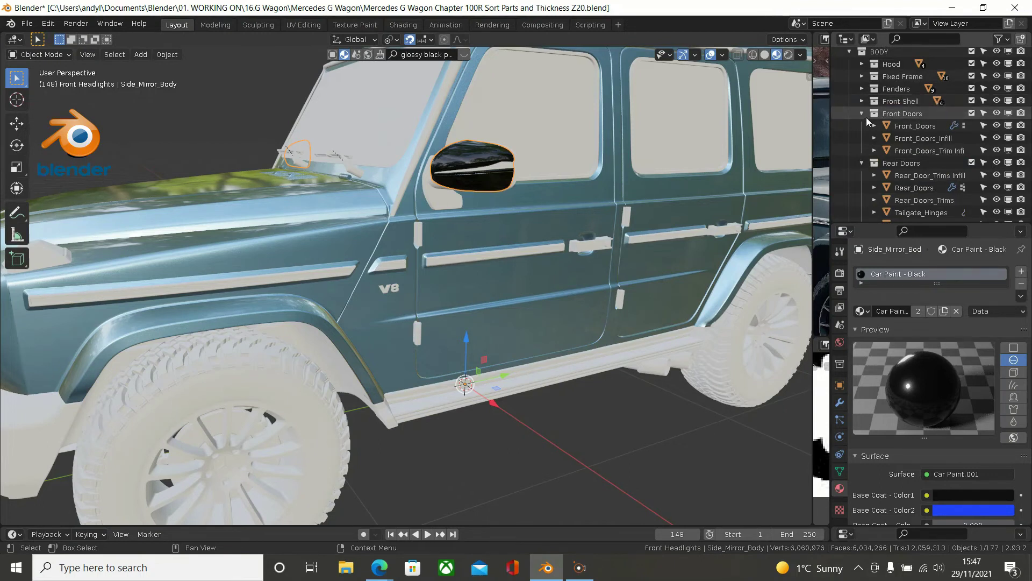
pyautogui.click(864, 113)
pyautogui.click(864, 125)
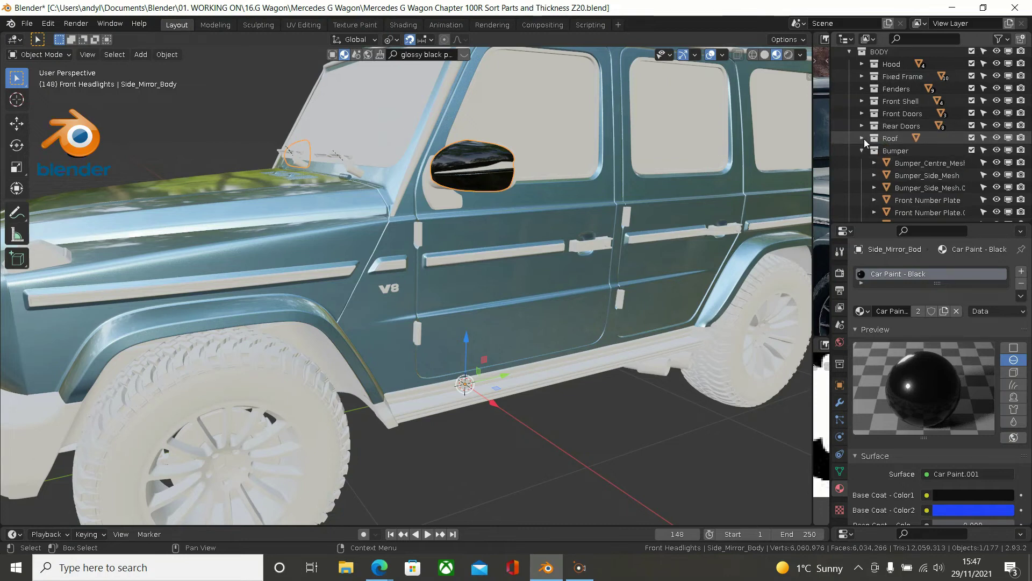
pyautogui.click(864, 138)
# Collapse Door Handles, Lights and Indicaters, Greenhouse and Front Headlights, and briefly check SPARE
pyautogui.scroll(-1, 866, 150)
pyautogui.click(864, 141)
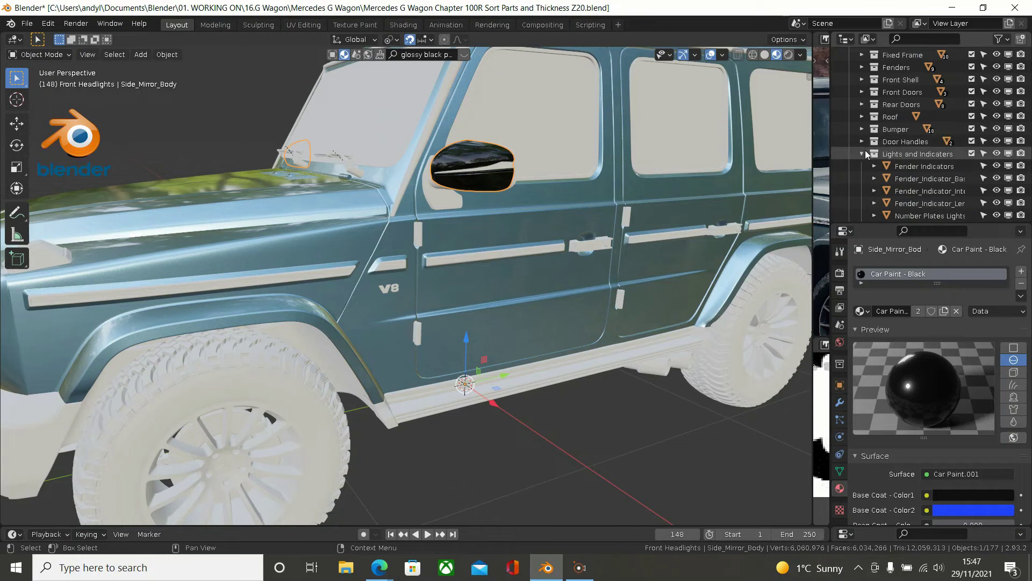
pyautogui.click(866, 154)
pyautogui.scroll(-1, 865, 151)
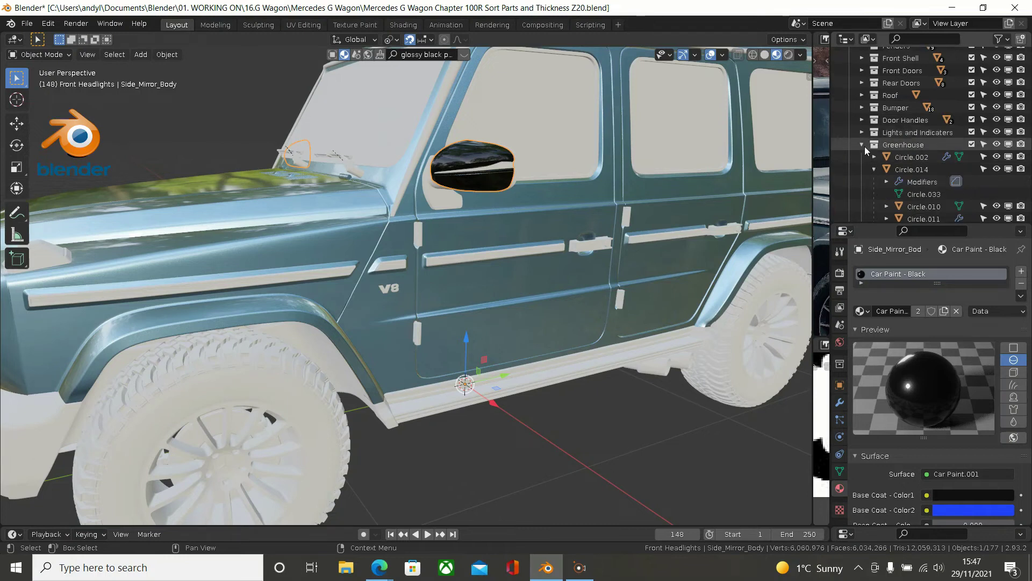
pyautogui.click(863, 145)
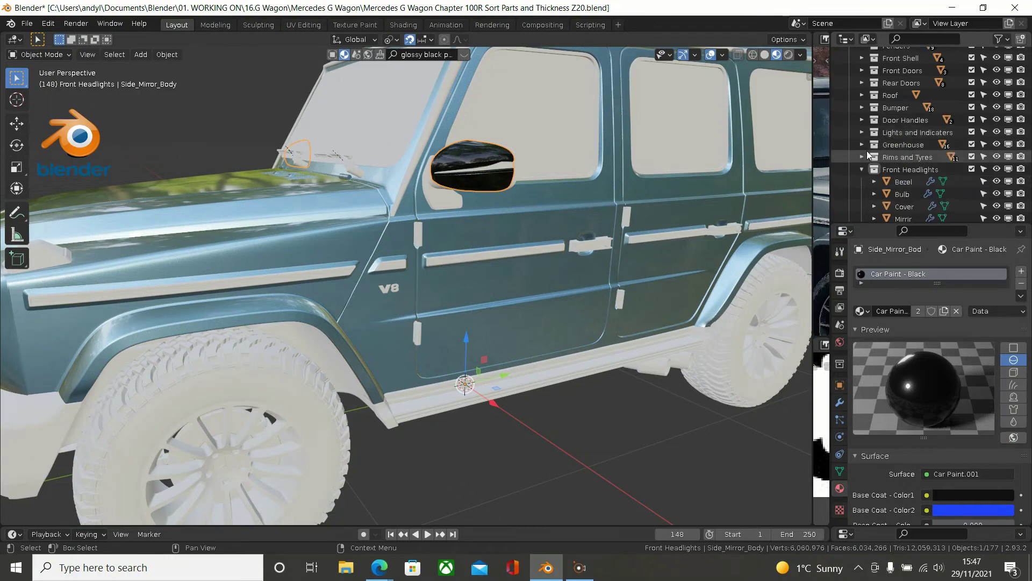
pyautogui.click(863, 170)
pyautogui.scroll(-4, 874, 166)
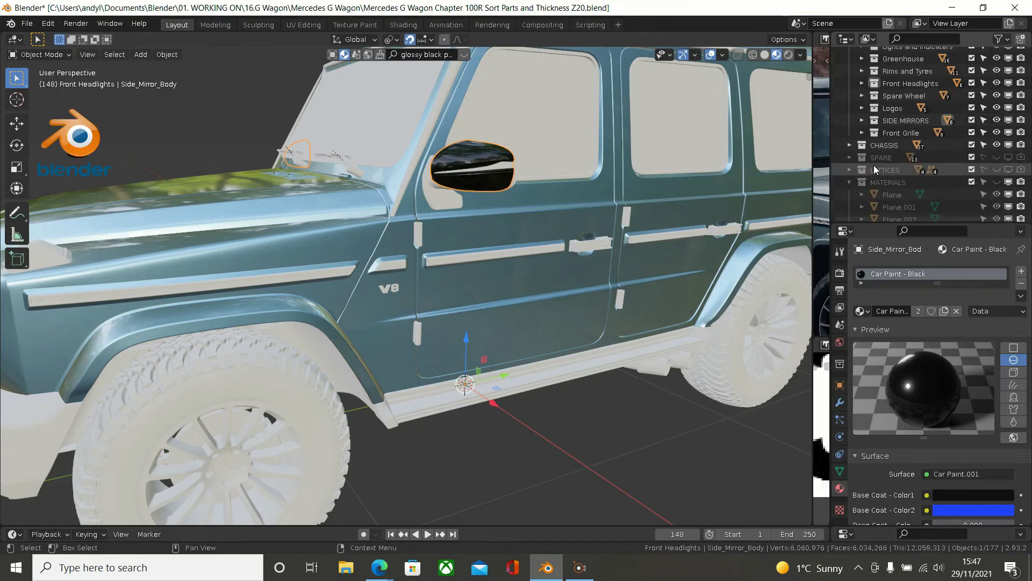
pyautogui.click(850, 157)
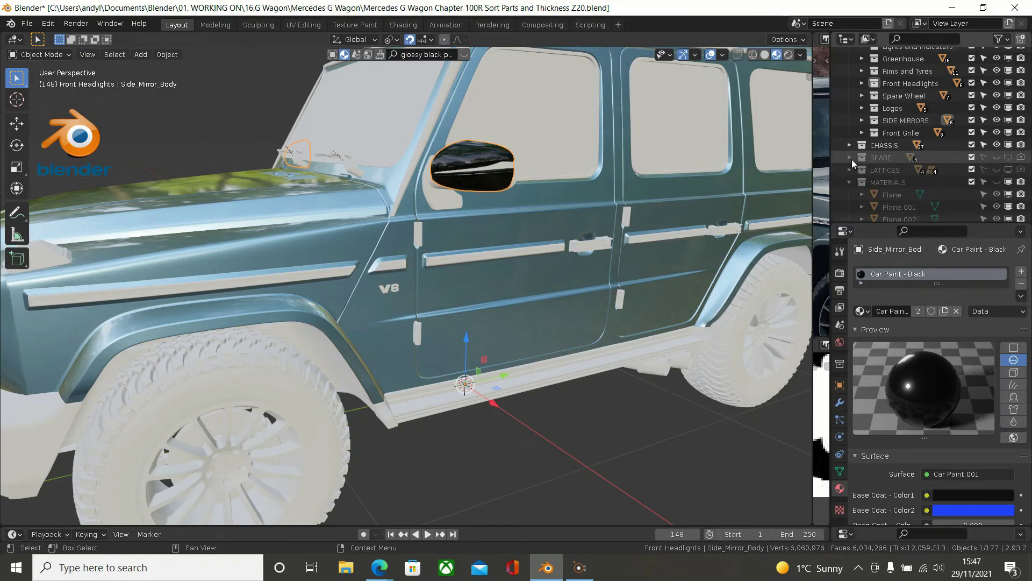
pyautogui.click(854, 179)
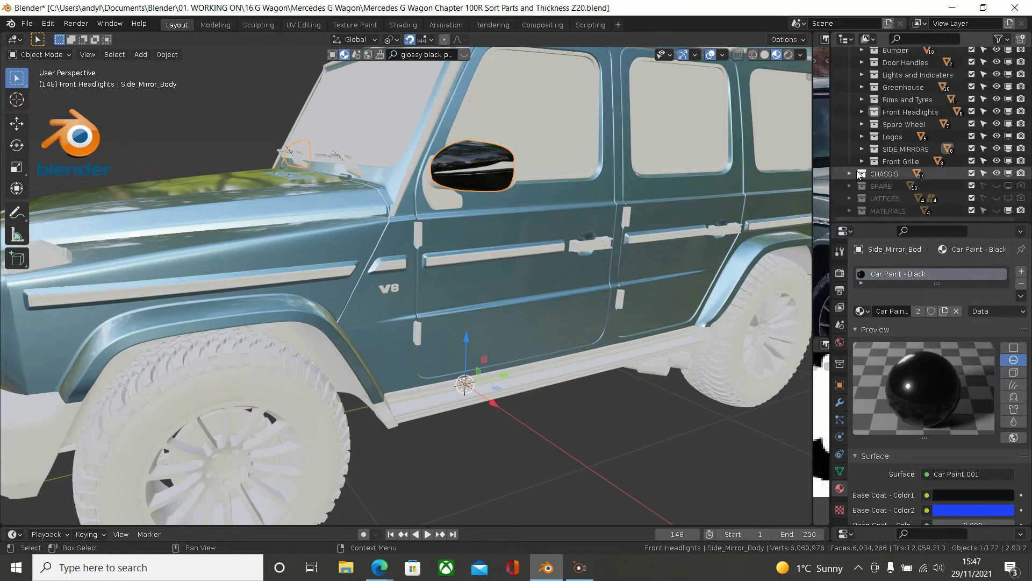
# View the whole car from the side in Rendered shading, then return to Solid shading
pyautogui.scroll(-6, 676, 195)
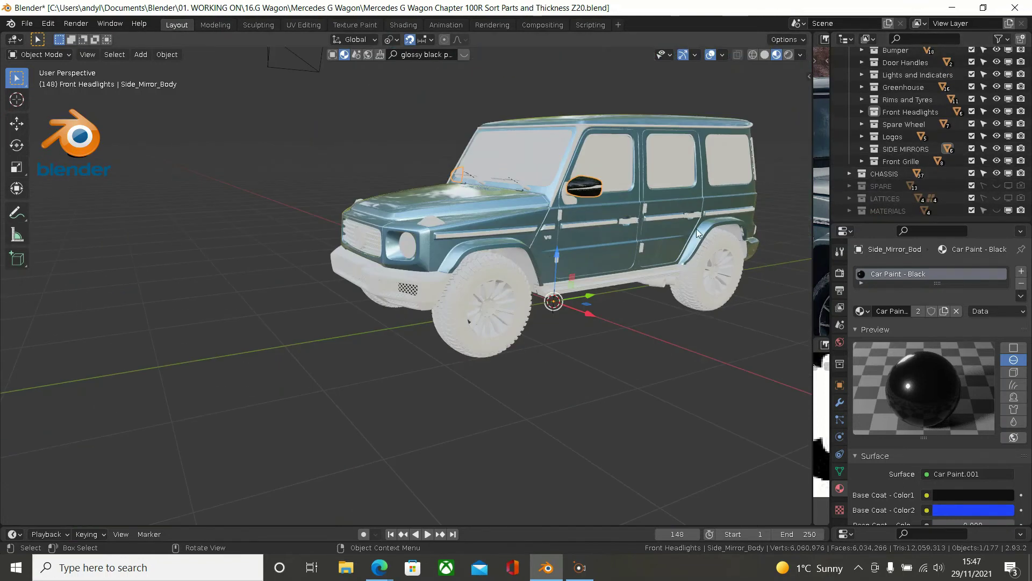
pyautogui.moveTo(702, 241); pyautogui.dragTo(598, 251, button='middle')
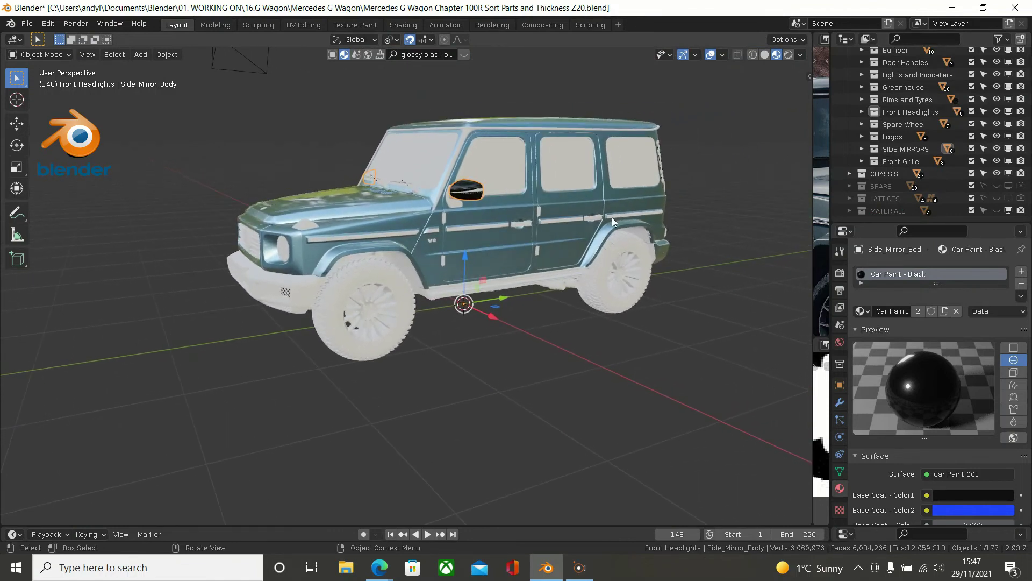
pyautogui.moveTo(613, 215); pyautogui.dragTo(630, 219, button='middle')
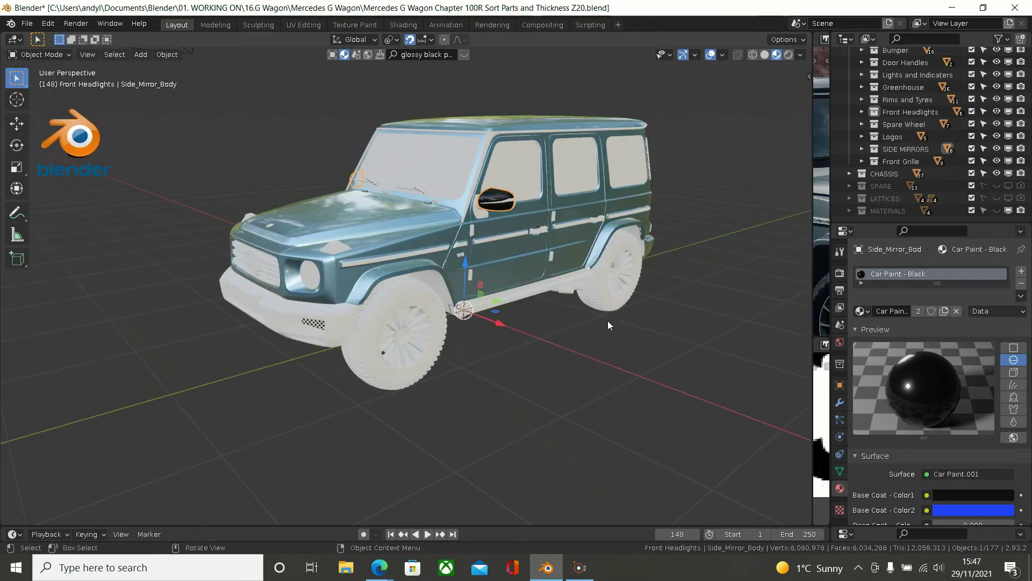
pyautogui.click(788, 55)
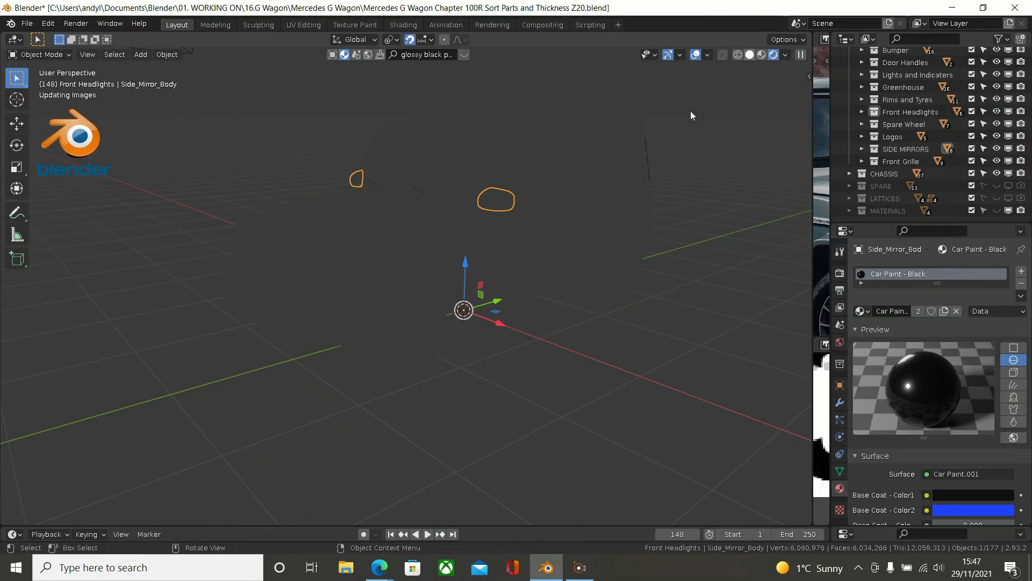
pyautogui.click(749, 55)
pyautogui.scroll(-3, 561, 163)
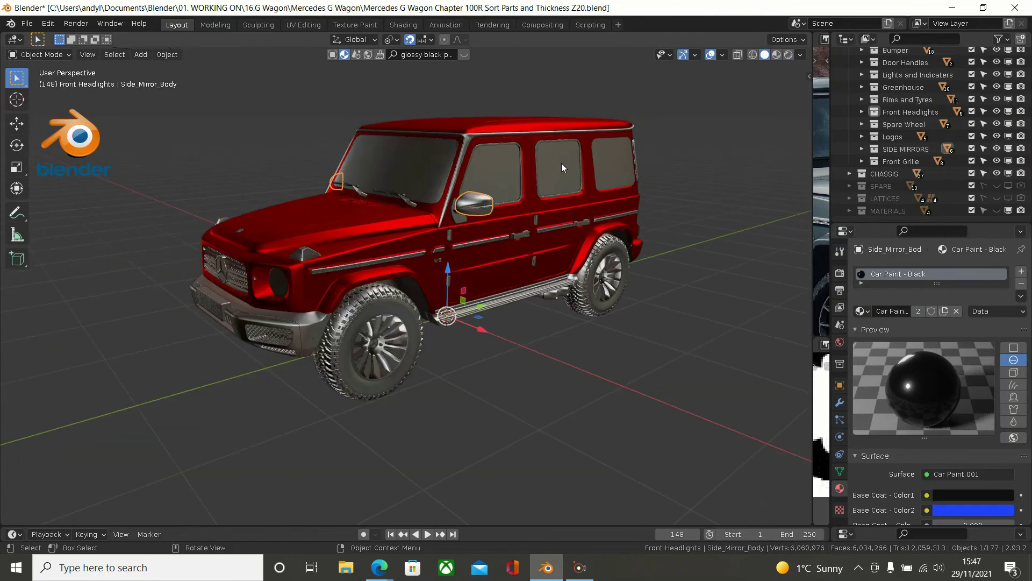
pyautogui.moveTo(562, 163); pyautogui.dragTo(507, 162, button='middle')
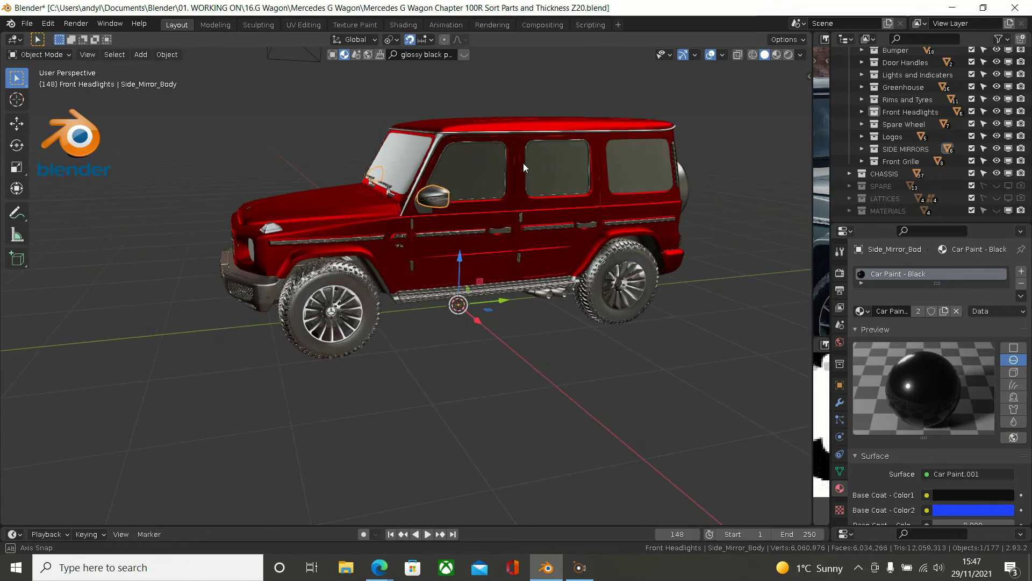
pyautogui.click(279, 153)
pyautogui.scroll(2, 321, 156)
pyautogui.scroll(3, 360, 163)
pyautogui.moveTo(359, 164)
pyautogui.mouseDown(button='middle')
pyautogui.moveTo(474, 185)
pyautogui.moveTo(560, 186)
pyautogui.moveTo(561, 159)
pyautogui.moveTo(434, 160)
pyautogui.moveTo(525, 192)
pyautogui.moveTo(539, 180)
pyautogui.moveTo(538, 170)
pyautogui.moveTo(499, 173)
pyautogui.mouseUp(button='middle')
pyautogui.scroll(2, 561, 186)
pyautogui.scroll(-2, 527, 192)
pyautogui.scroll(-1, 527, 190)
pyautogui.scroll(2, 560, 186)
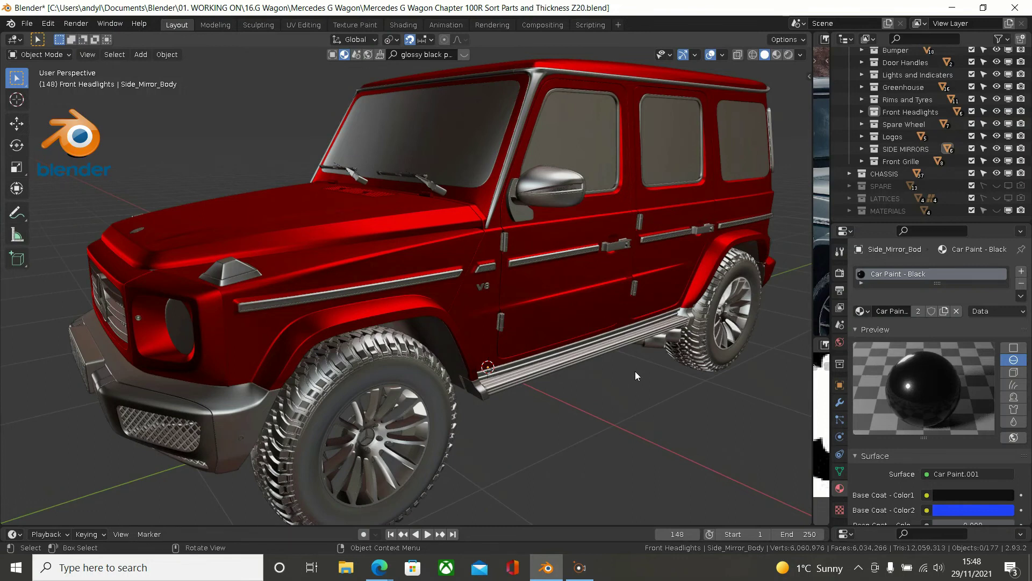
pyautogui.scroll(-1, 634, 371)
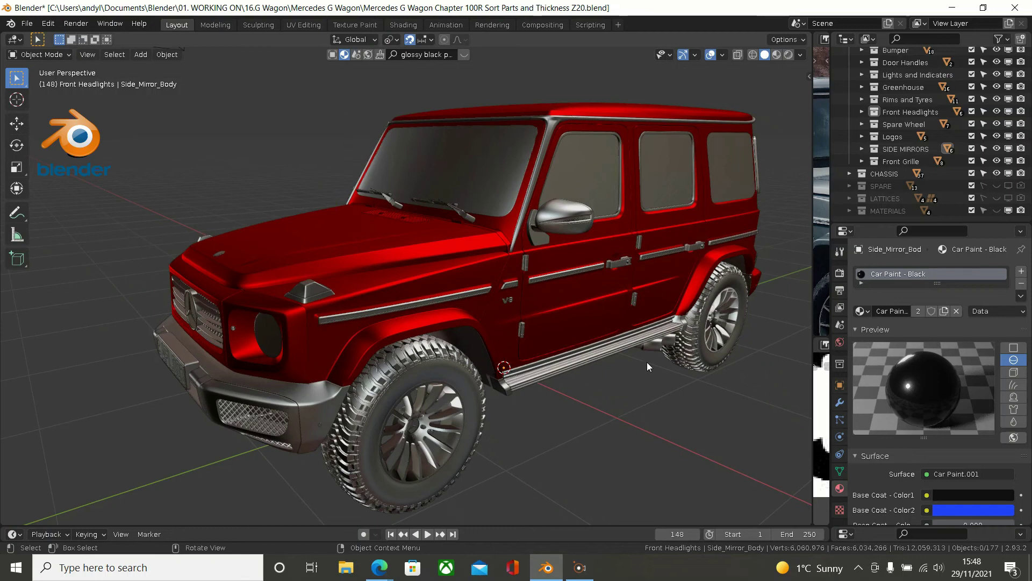
pyautogui.moveTo(647, 360)
pyautogui.mouseDown(button='middle')
pyautogui.moveTo(609, 337)
pyautogui.moveTo(633, 342)
pyautogui.moveTo(674, 299)
pyautogui.moveTo(660, 305)
pyautogui.moveTo(680, 314)
pyautogui.moveTo(531, 326)
pyautogui.moveTo(605, 302)
pyautogui.moveTo(544, 315)
pyautogui.mouseUp(button='middle')
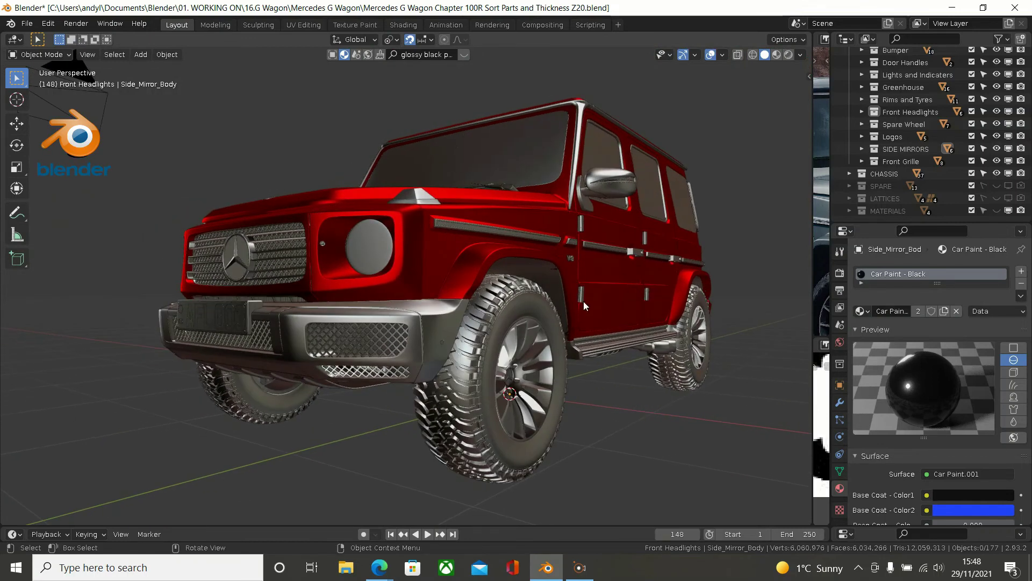
pyautogui.scroll(-3, 583, 302)
pyautogui.moveTo(585, 301)
pyautogui.mouseDown(button='middle')
pyautogui.moveTo(589, 317)
pyautogui.moveTo(580, 317)
pyautogui.moveTo(616, 318)
pyautogui.moveTo(546, 315)
pyautogui.moveTo(575, 334)
pyautogui.moveTo(579, 304)
pyautogui.moveTo(537, 295)
pyautogui.moveTo(563, 292)
pyautogui.mouseUp(button='middle')
pyautogui.scroll(3, 584, 296)
pyautogui.scroll(3, 585, 295)
pyautogui.scroll(-2, 580, 304)
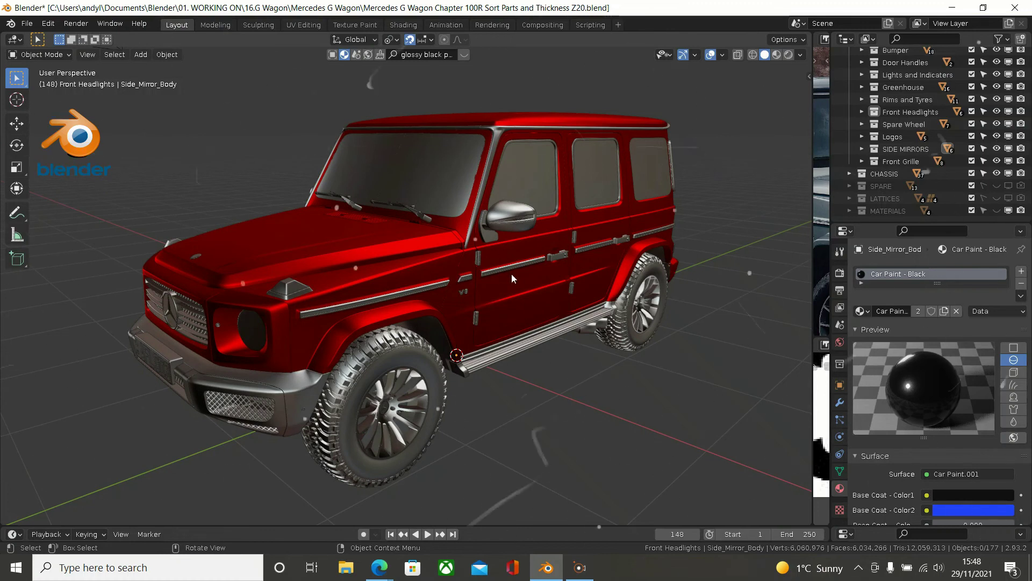
pyautogui.moveTo(492, 295)
pyautogui.mouseDown(button='middle')
pyautogui.moveTo(445, 297)
pyautogui.moveTo(540, 311)
pyautogui.moveTo(528, 294)
pyautogui.moveTo(524, 328)
pyautogui.mouseUp(button='middle')
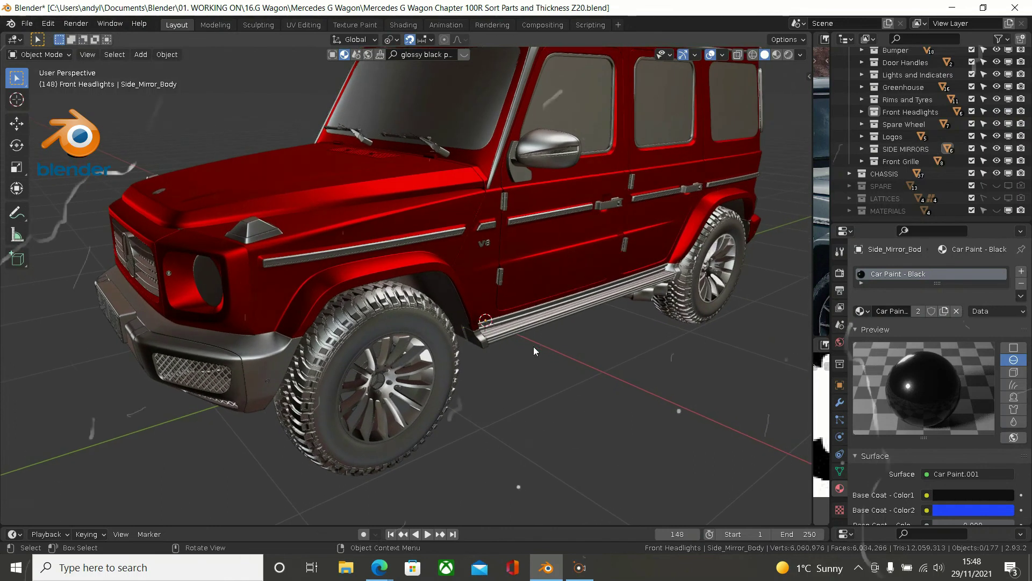